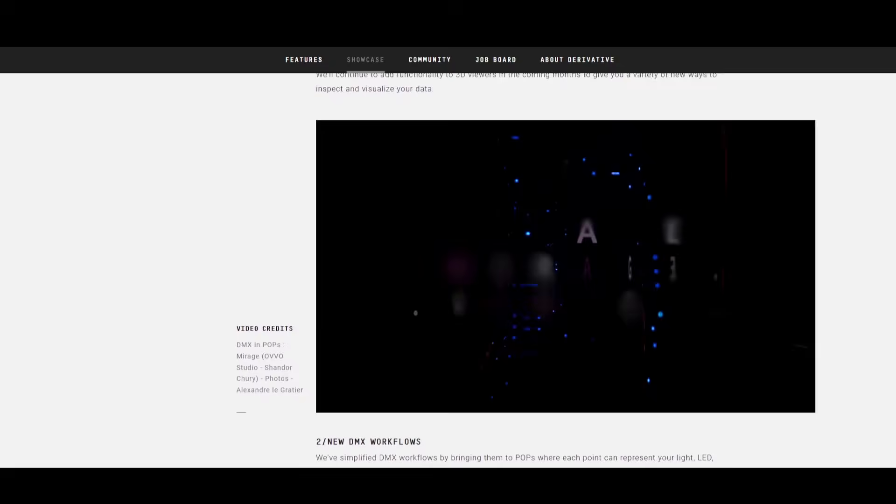
Step: Read through the web article on POPs and DMX workflows and the page about lighting and live shows
scroll(448, 271, "down", 1)
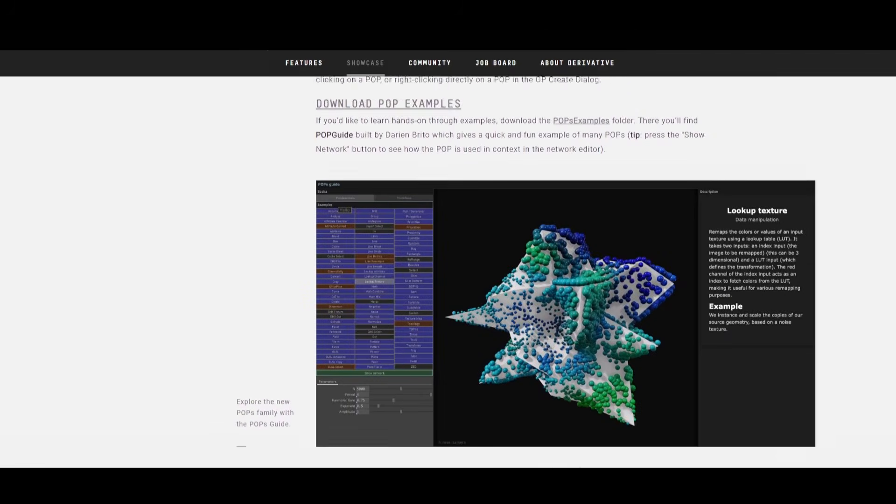
scroll(448, 271, "down", 1)
scroll(448, 270, "down", 1)
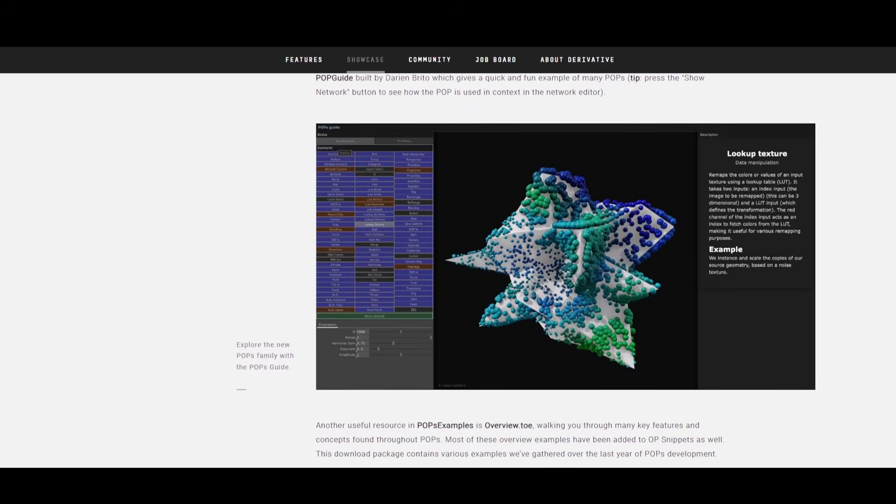
scroll(448, 271, "down", 1)
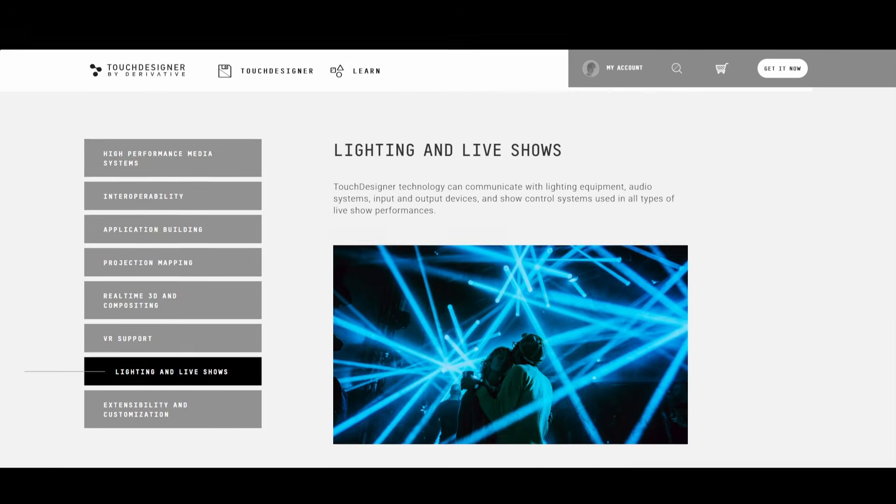
scroll(448, 271, "down", 1)
scroll(448, 271, "down", 1)
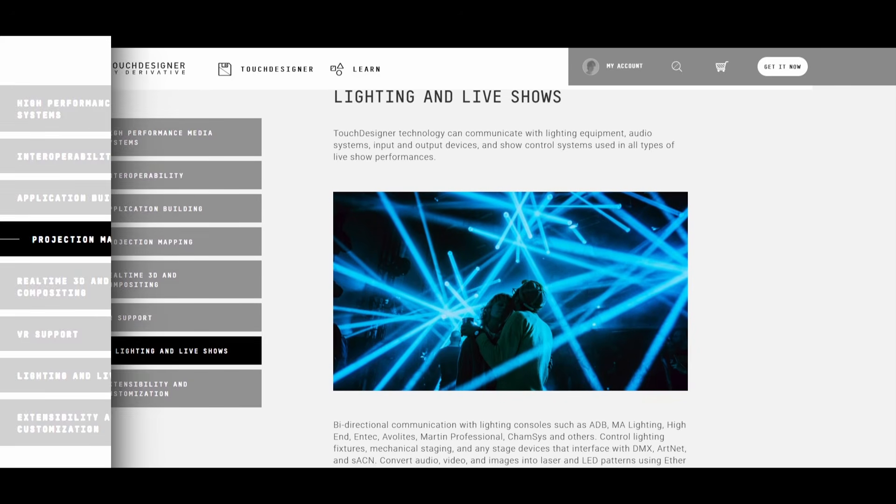
scroll(448, 271, "down", 1)
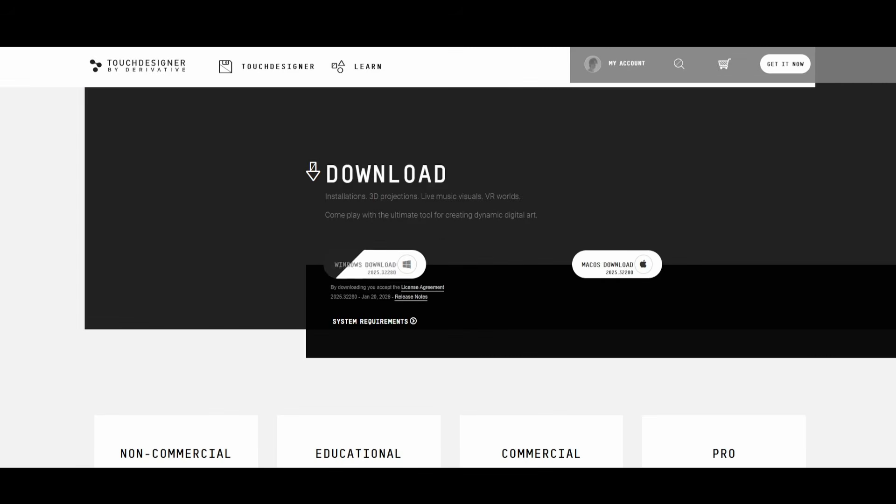
Step: Download the Windows build 2025.32280 of TouchDesigner
left_click(375, 265)
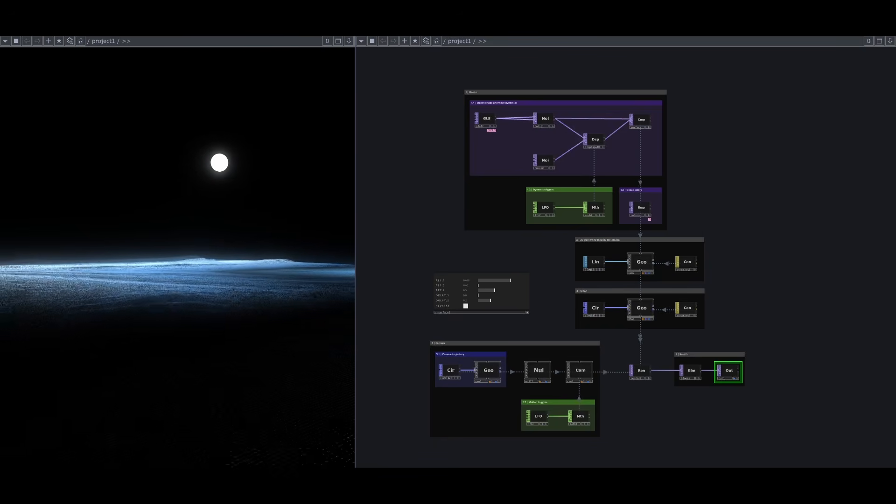
Step: Examine the Ocean section of the project1 network, including its wave dynamics and dynamic triggers groups
middle_click_drag(697, 104, 748, 150)
left_click_drag(700, 170, 865, 195)
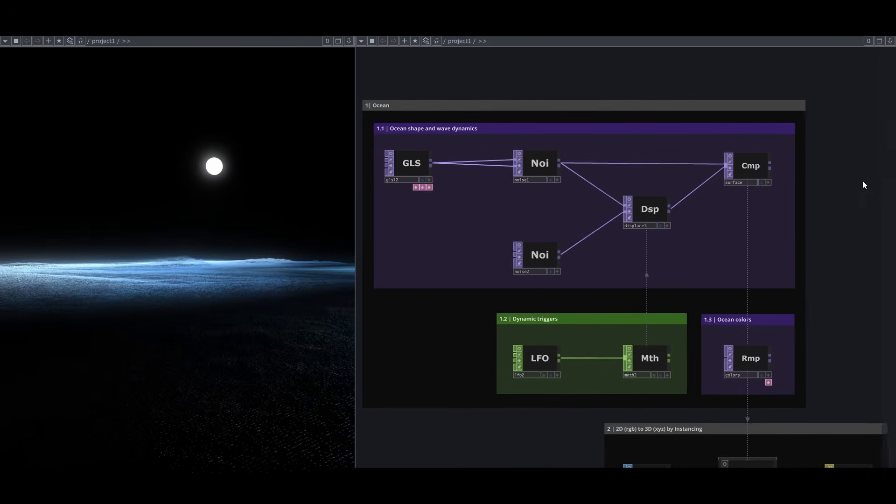
left_click(518, 101)
left_click_drag(527, 80, 544, 78)
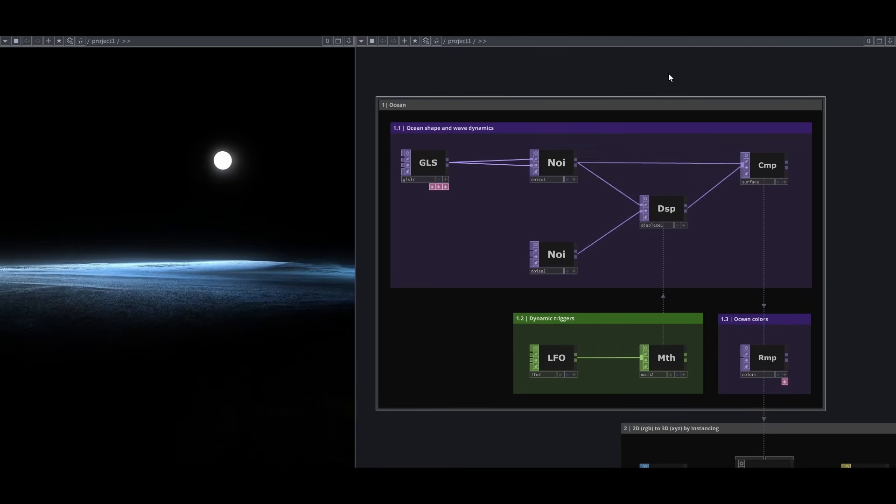
left_click(641, 128)
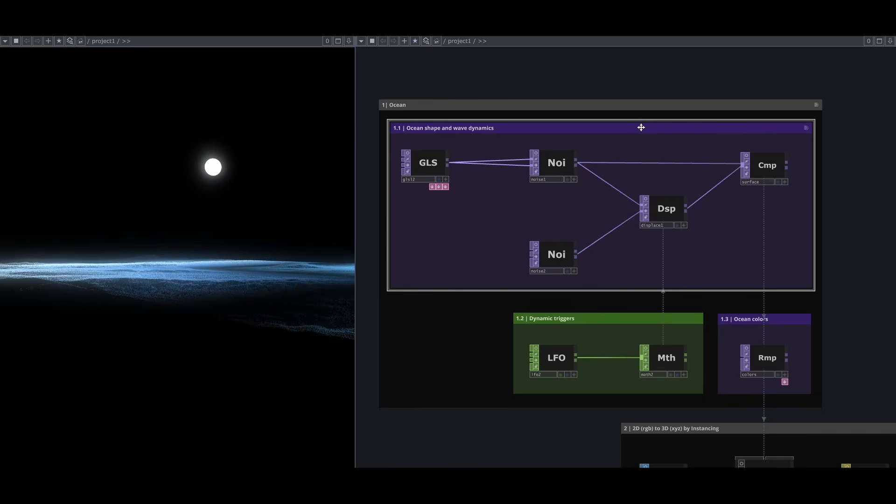
left_click(620, 316)
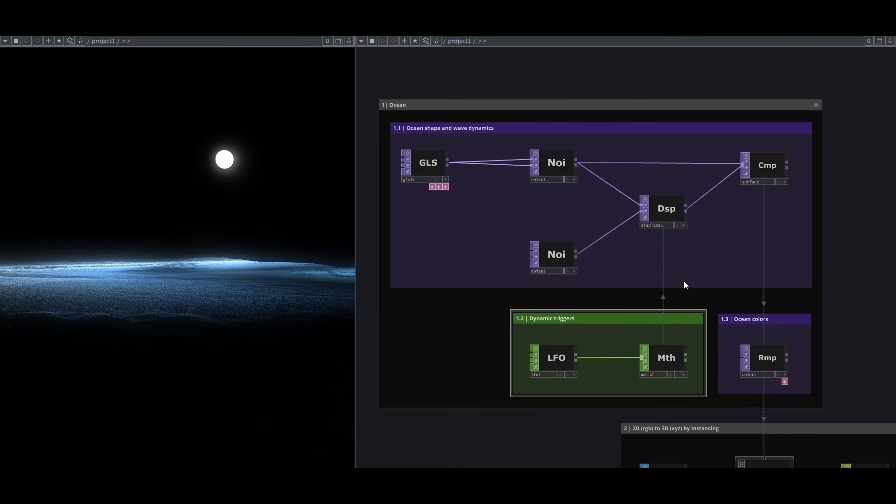
Step: Preview the image of the surface Composite in the Ocean shape group, including its pixel values, and hide the preview again
left_click(746, 155)
scroll(796, 152, "up", 6)
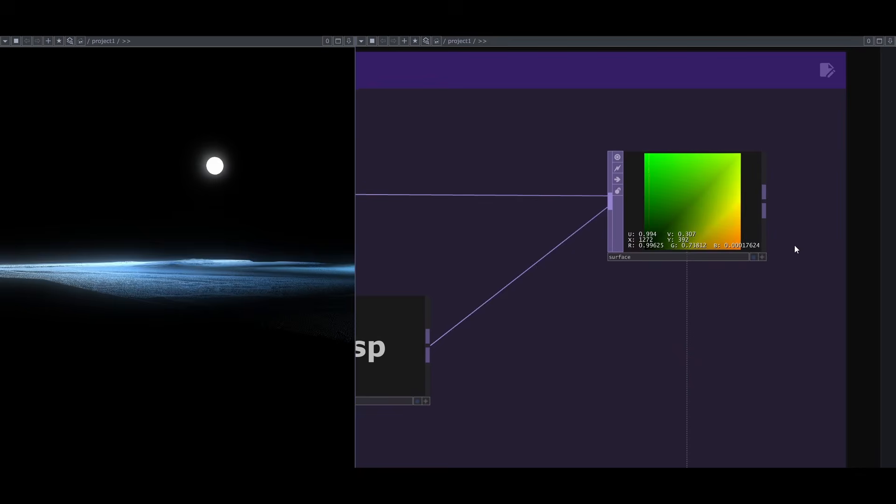
left_click(761, 257)
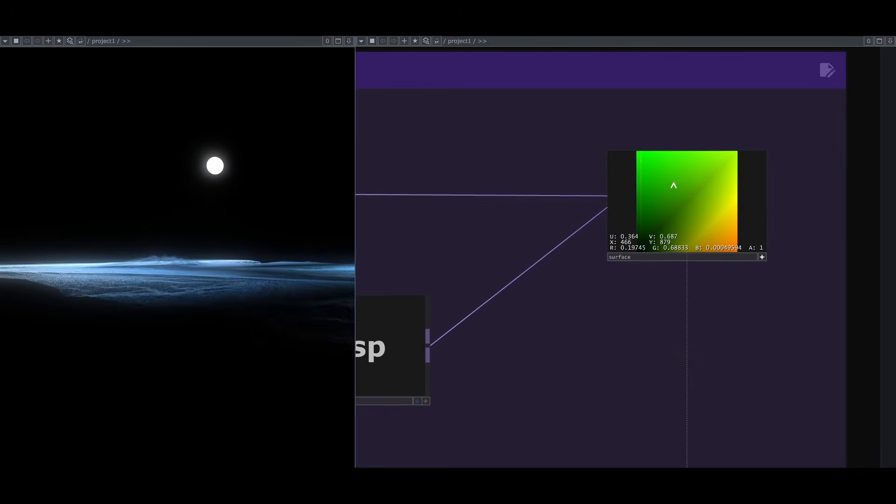
left_click(762, 258)
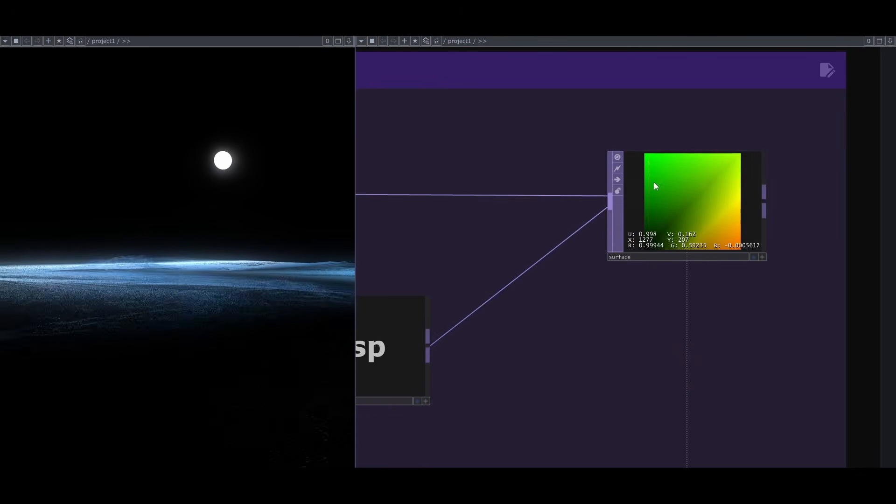
left_click(619, 157)
scroll(782, 311, "down", 6)
left_click_drag(759, 330, 732, 157)
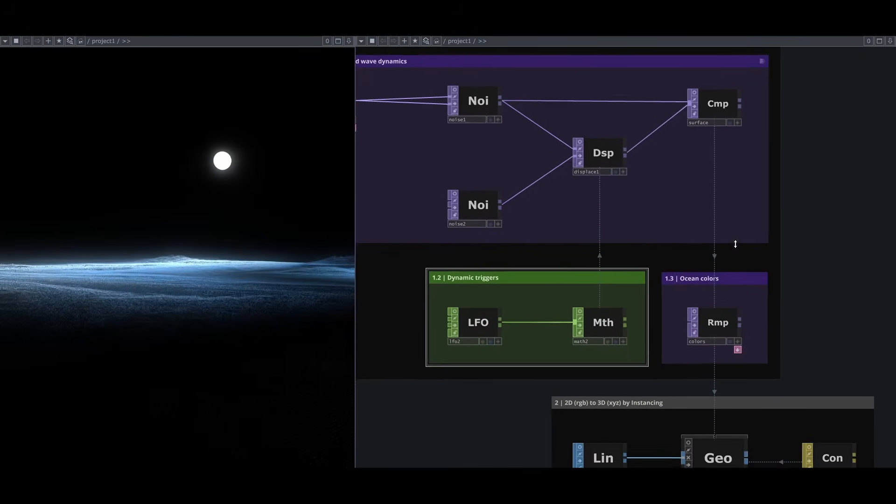
Step: Preview the colors Ramp in the Ocean colors group and hide its preview again
left_click(741, 306)
scroll(756, 307, "up", 4)
left_click_drag(753, 286, 751, 251)
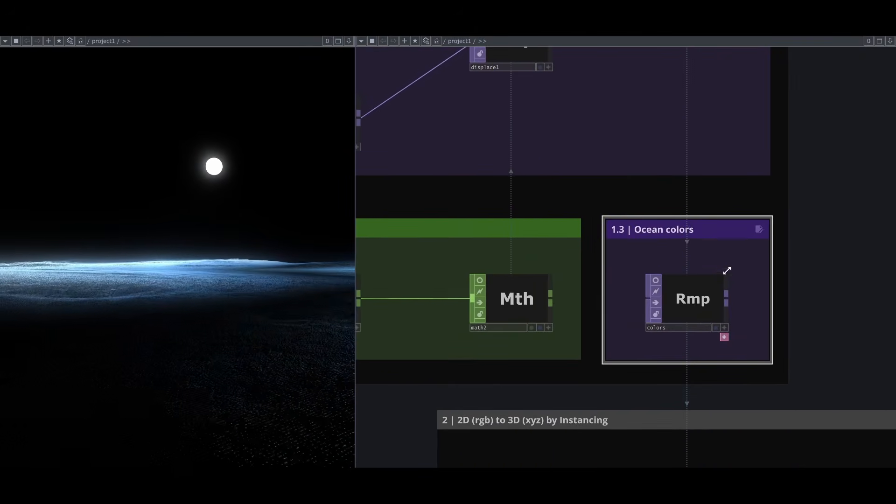
left_click(657, 281)
left_click(719, 300)
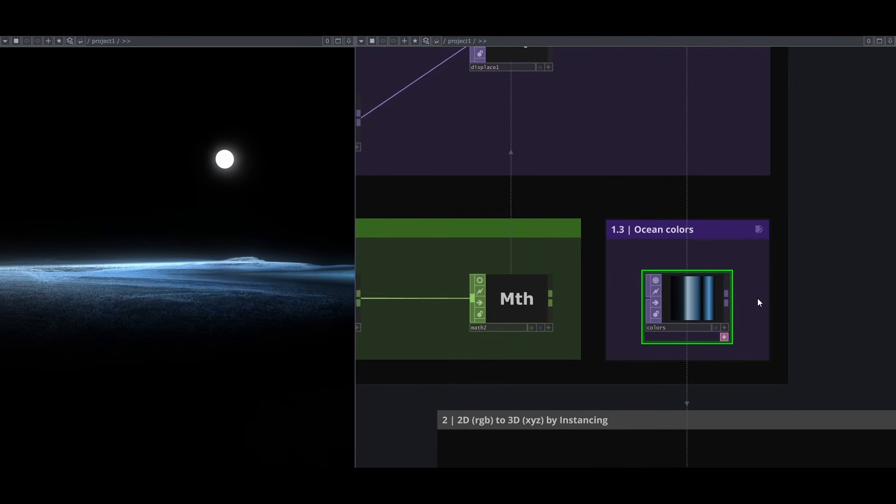
left_click(655, 280)
scroll(794, 296, "down", 2)
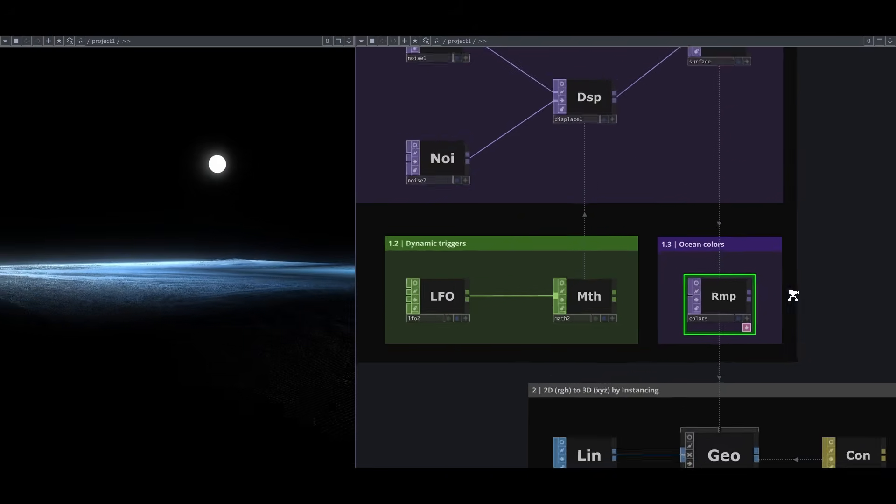
scroll(838, 273, "down", 3)
left_click_drag(838, 274, 770, 273)
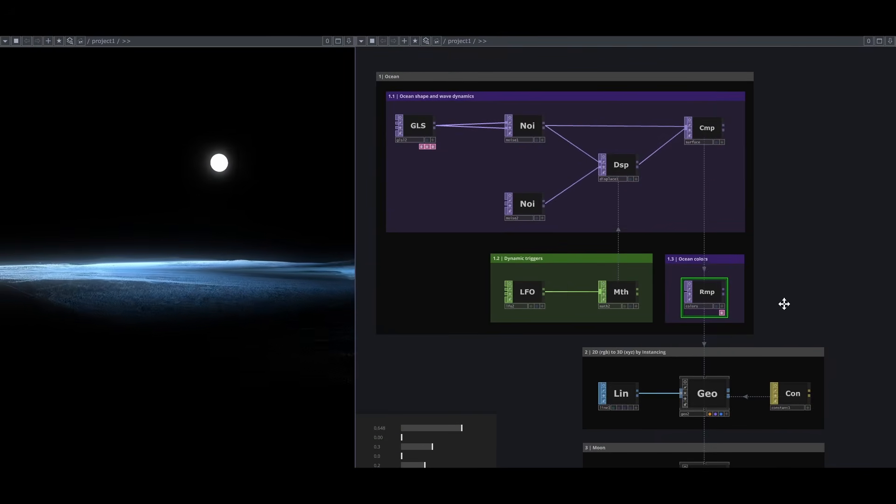
Step: Inspect how geo2 in the instancing section takes its translation from surface and its instance color from colors
left_click_drag(784, 303, 726, 222)
scroll(775, 232, "up", 4)
left_click(647, 235)
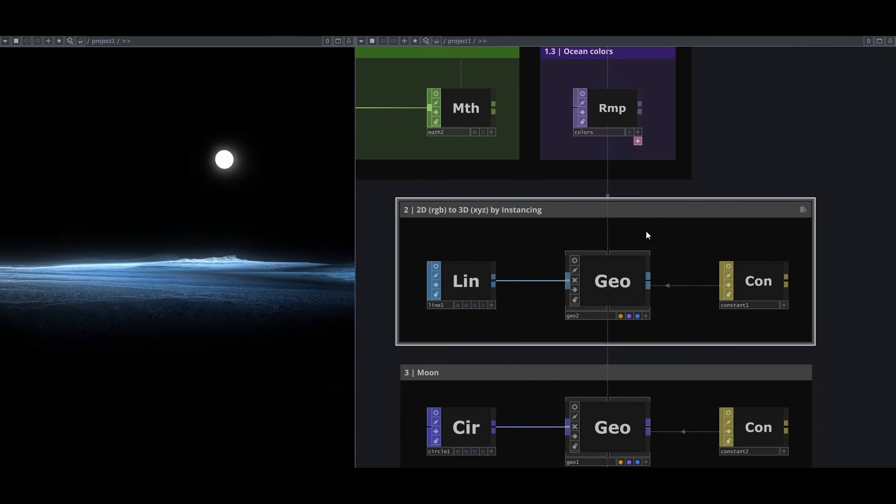
left_click(641, 261)
key("p")
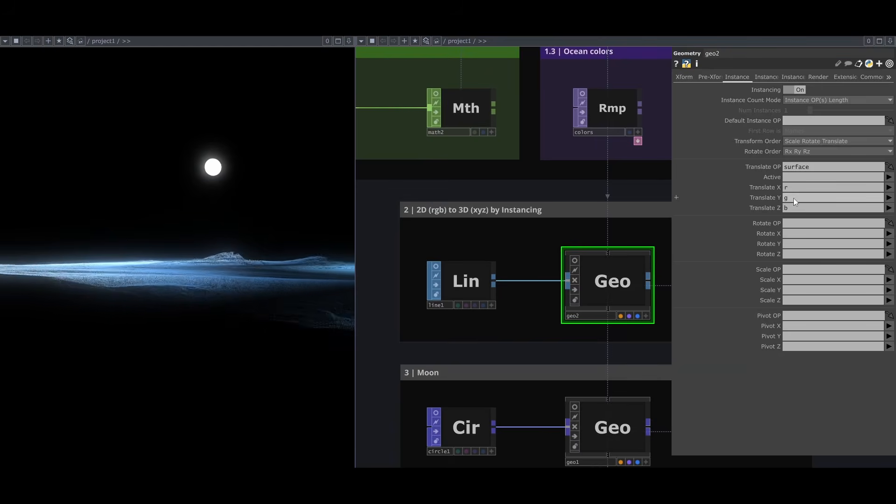
left_click(766, 77)
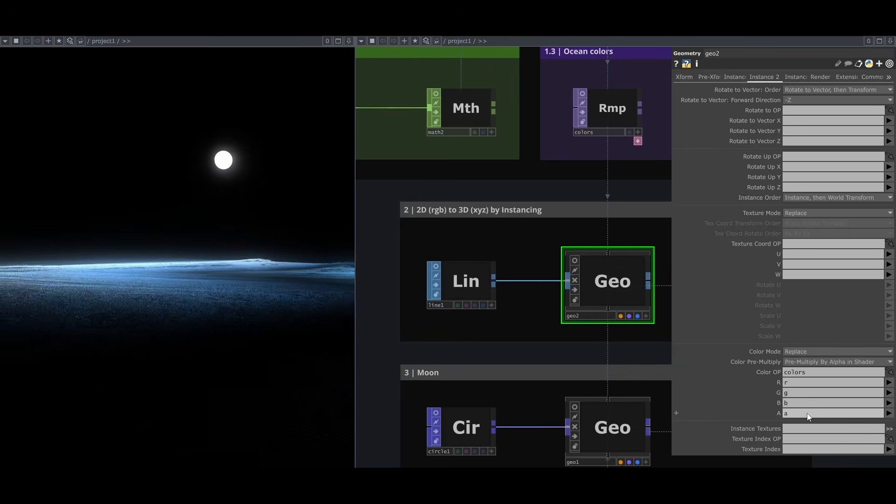
key("p")
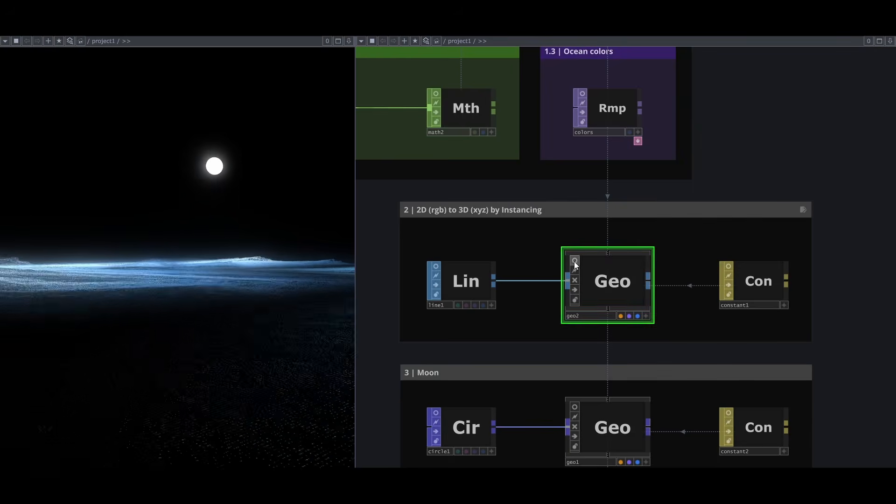
Step: Preview the instanced ocean geometry of geo2 directly on its node and hide the preview again
scroll(672, 275, "up", 5)
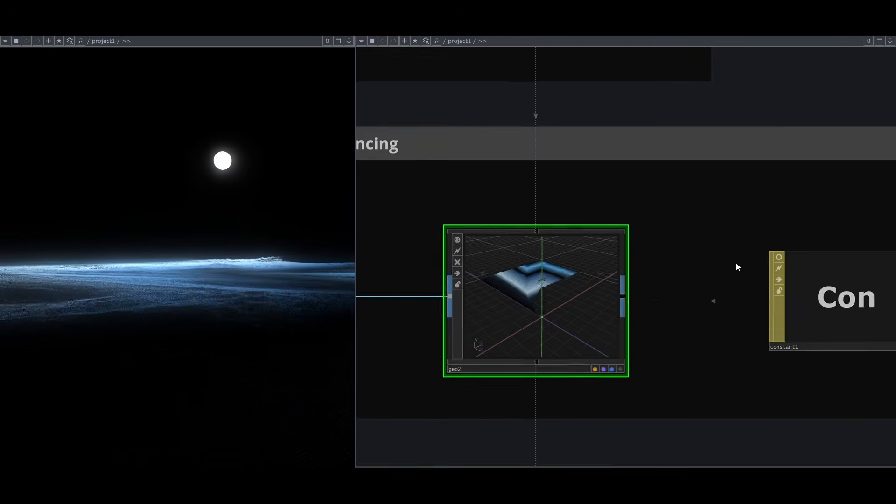
scroll(691, 261, "down", 2)
scroll(691, 262, "down", 3)
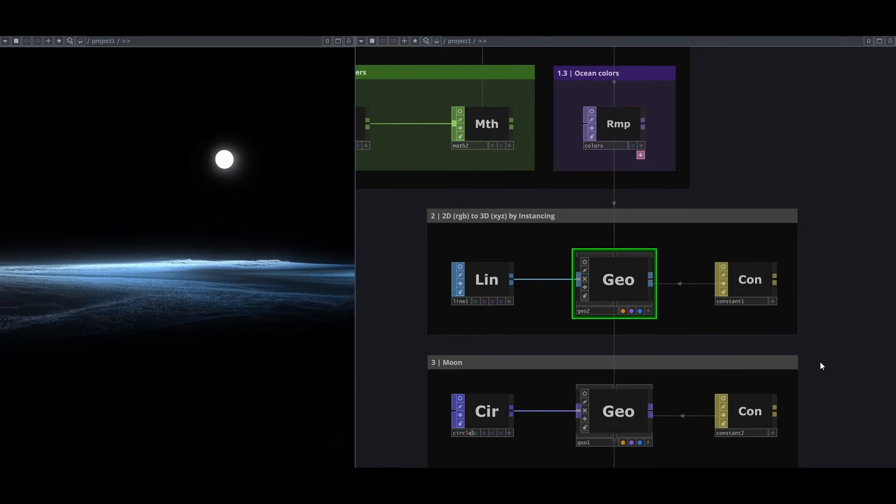
Step: Examine the Moon section by previewing circle1 and orbiting the geo1 preview, and hide the previews again
mouse_move(825, 373)
left_mouse_down()
mouse_move(827, 250)
mouse_move(844, 212)
left_mouse_up()
left_click(735, 230)
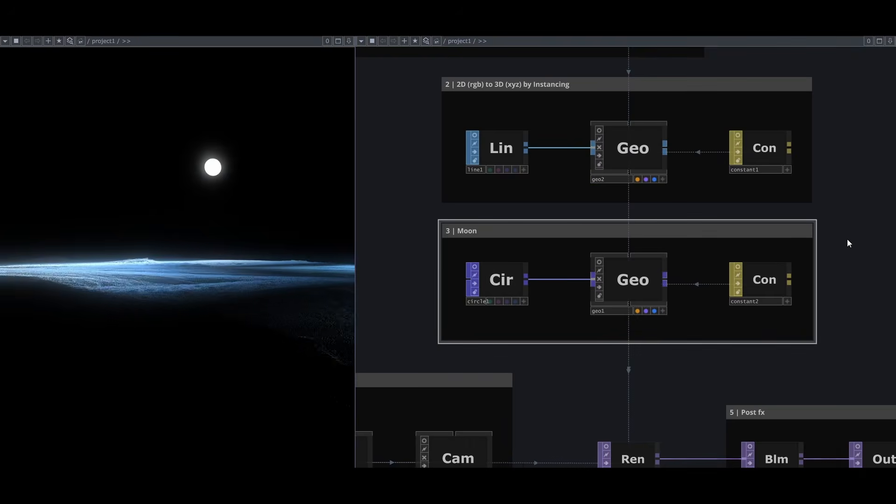
scroll(558, 264, "up", 2)
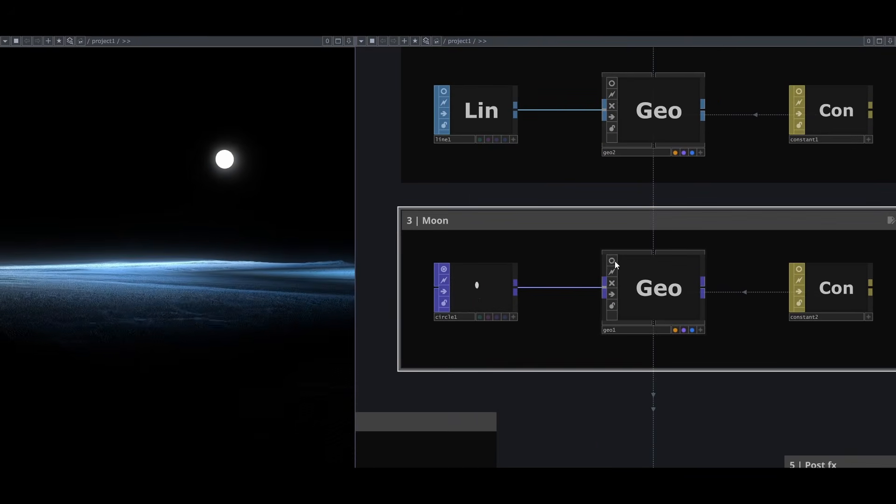
left_click(600, 262)
scroll(696, 276, "up", 1)
middle_click_drag(752, 280, 830, 281)
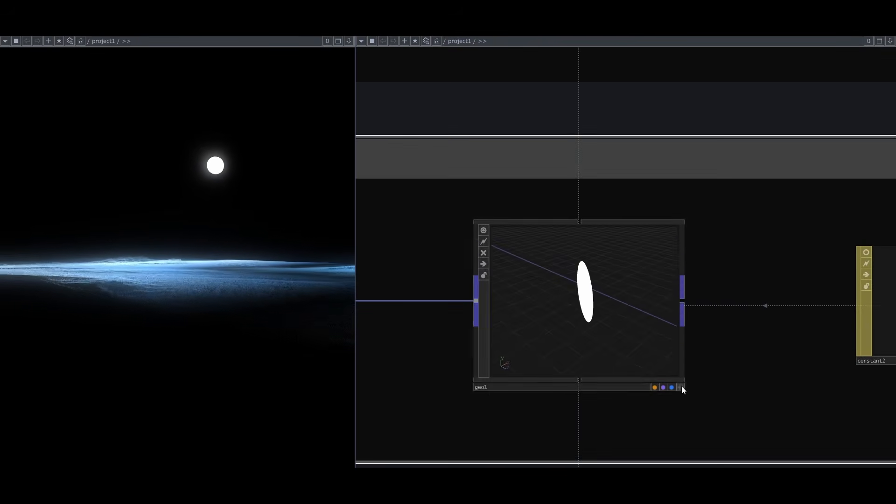
left_click(680, 387)
left_click_drag(595, 308, 630, 301)
middle_click_drag(759, 286, 611, 288)
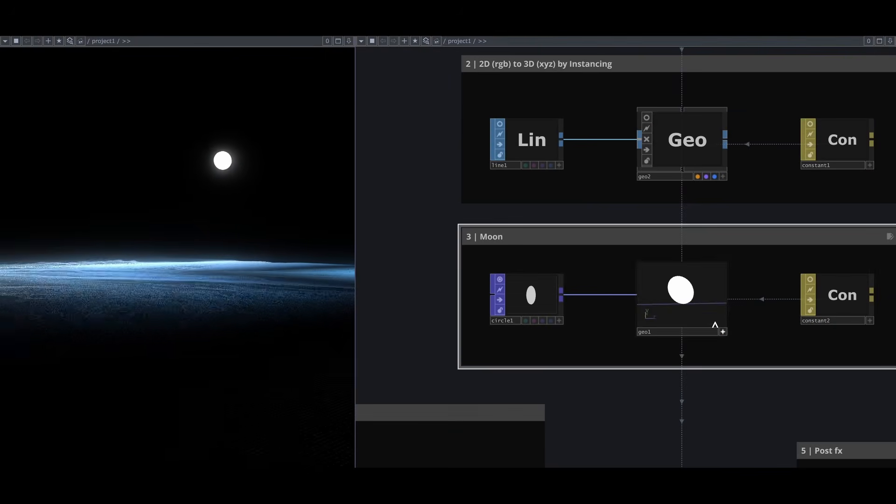
left_click(722, 328)
left_click(647, 273)
Step: Examine the Camera section with its camera trajectory and motion triggers groups
middle_click_drag(769, 404, 621, 372)
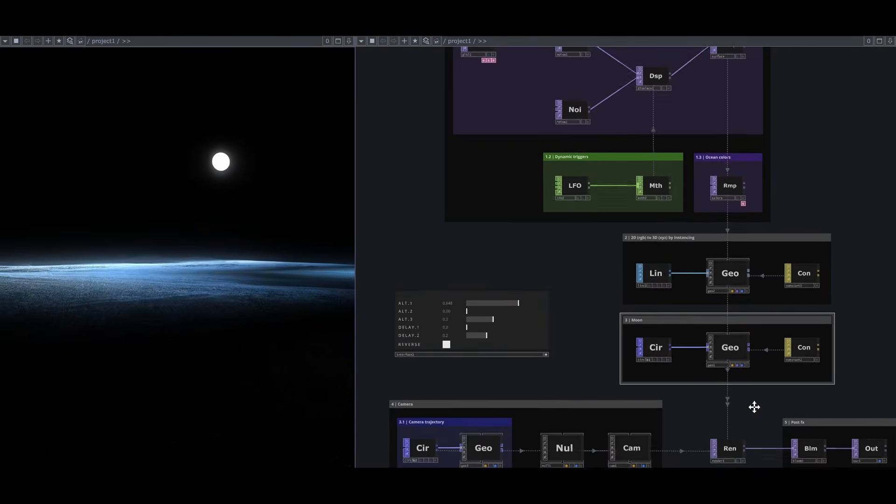
left_click_drag(754, 406, 801, 206)
middle_click_drag(587, 203, 635, 188)
left_click_drag(610, 207, 644, 188)
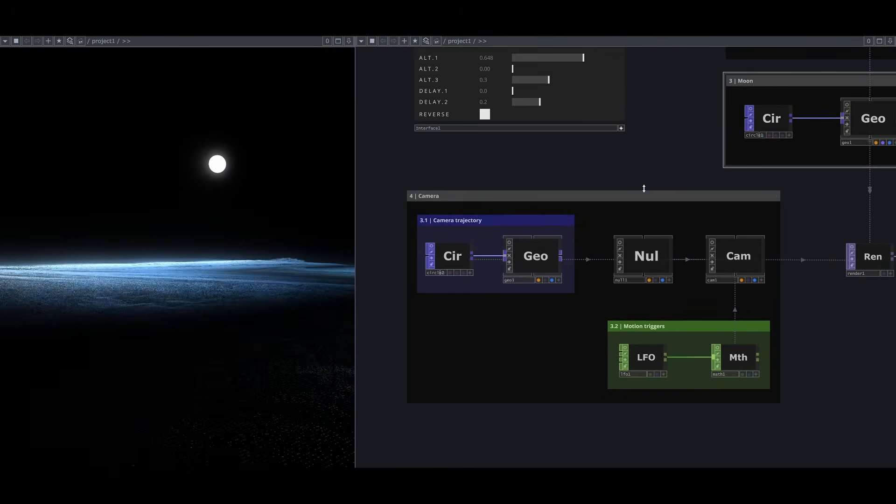
left_click(644, 195)
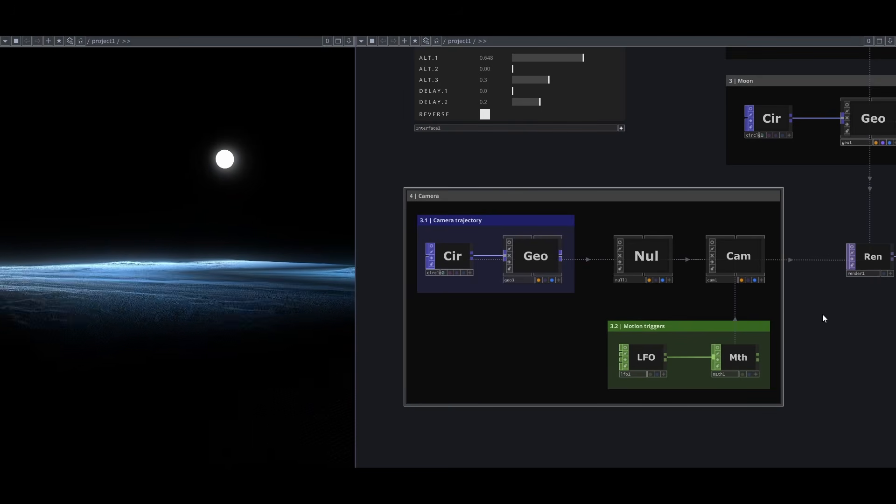
Step: Select the Out node in the Post fx section and switch the render preview pane to the Geometry Viewer
middle_click_drag(822, 314, 689, 237)
mouse_move(688, 237)
left_mouse_down()
mouse_move(664, 257)
mouse_move(538, 294)
left_mouse_up()
left_click(777, 348)
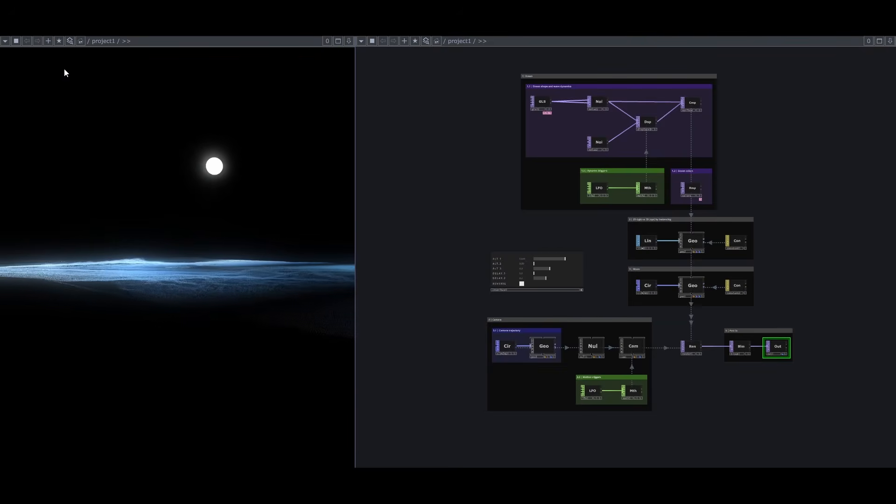
left_click(5, 42)
left_click(21, 70)
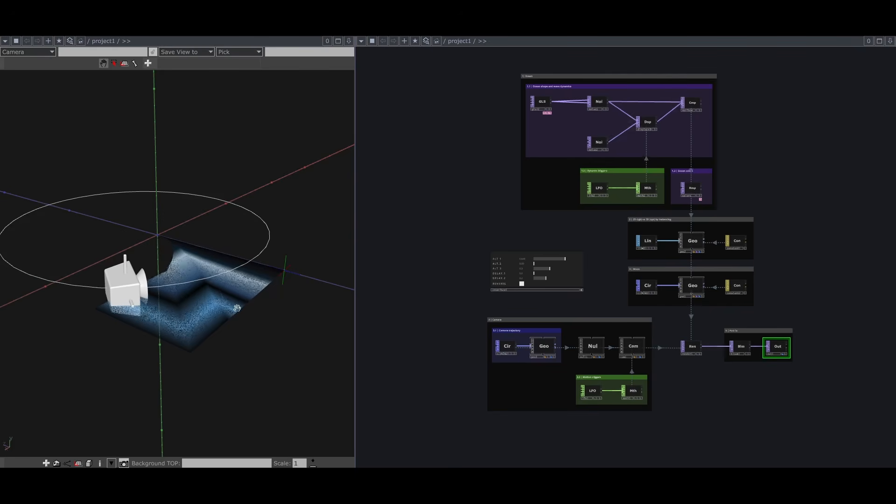
Step: Select the instanced ocean Geo and the Moon Geo in turn to locate each object in the 3D scene
left_click(695, 242)
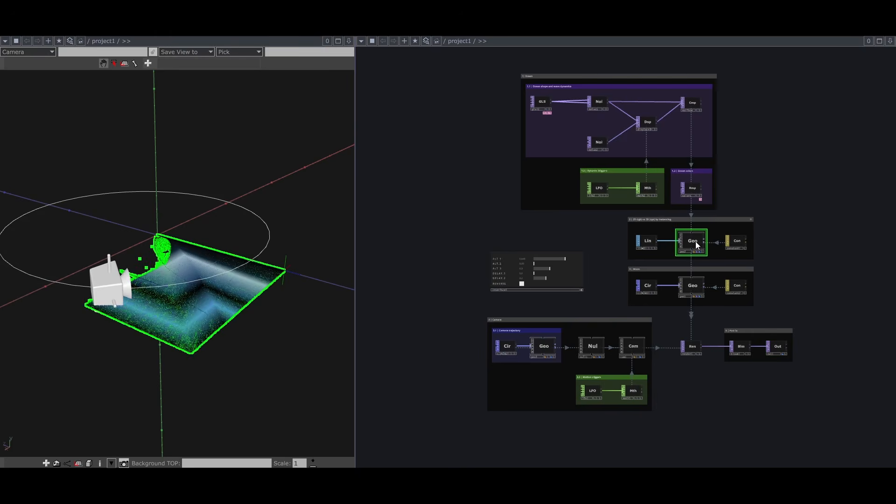
left_click(696, 286)
left_click_drag(298, 250, 238, 259)
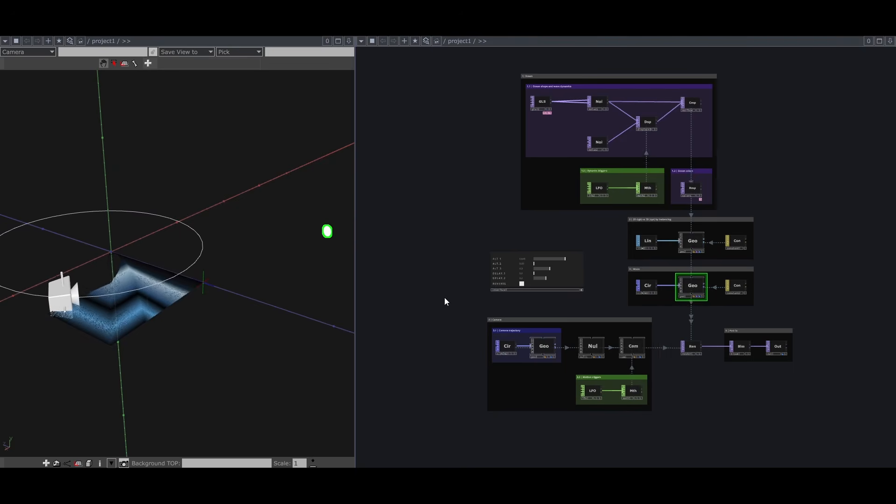
Step: Select the Cam and the camera trajectory Geo in turn and orbit the 3D scene to locate them
left_click(634, 350)
mouse_move(309, 308)
left_mouse_down()
mouse_move(269, 301)
mouse_move(303, 303)
left_mouse_up()
left_click(549, 348)
left_click(634, 348)
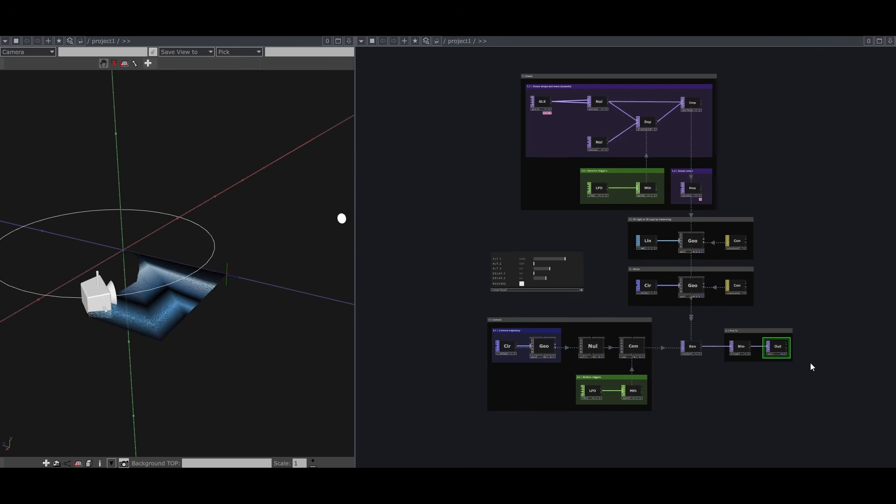
Step: Select the Bloom node in the Post fx section and switch the Geometry Viewer pane back to the rendered output
scroll(810, 367, "up", 5)
left_click(577, 304)
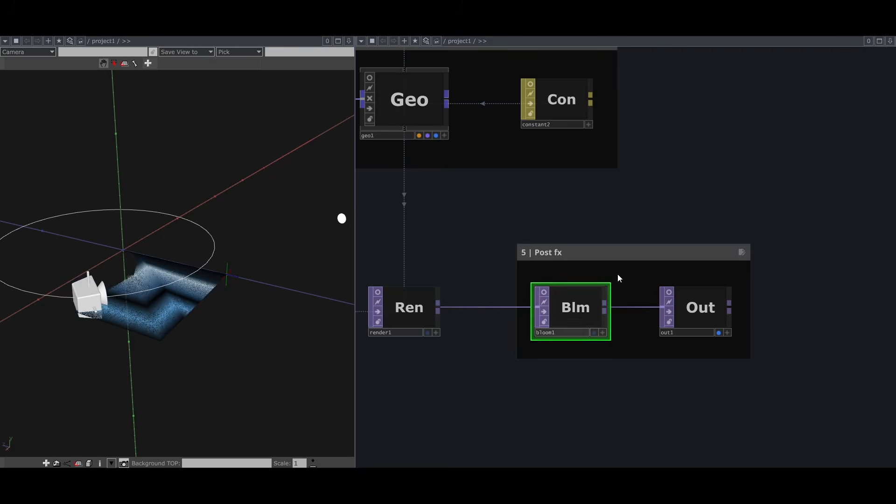
key("h")
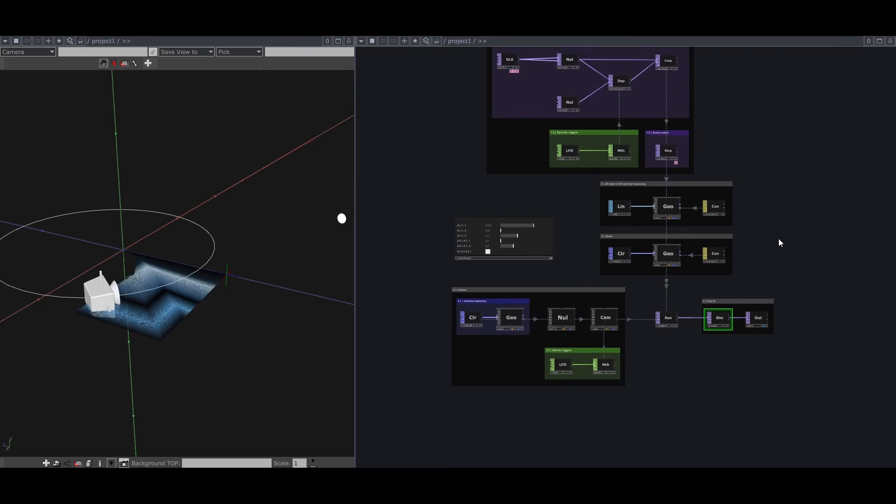
left_click(4, 41)
left_click(16, 62)
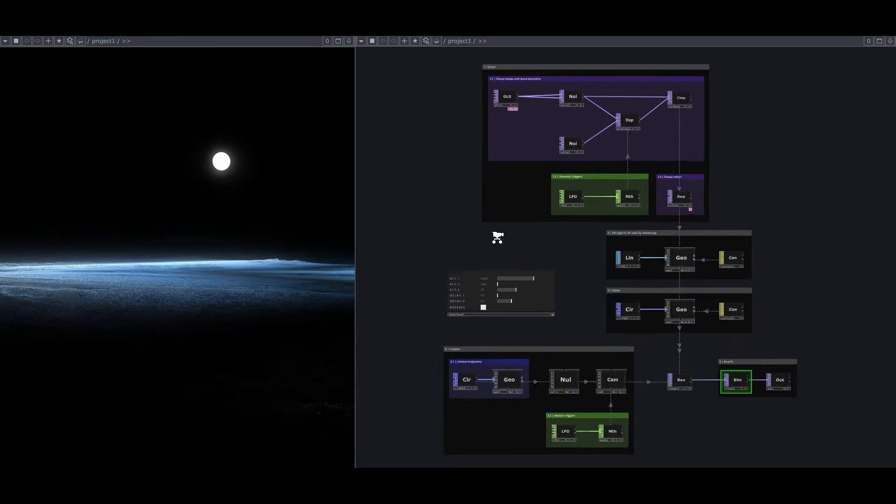
Step: In the control interface, set ALT.1 to 0.433, ALT.2 to 0.13 and ALT.3 to 0.2
scroll(497, 237, "up", 5)
left_click_drag(675, 259, 646, 260)
mouse_move(607, 274)
left_mouse_down()
mouse_move(614, 274)
mouse_move(598, 276)
left_mouse_up()
left_click(608, 290)
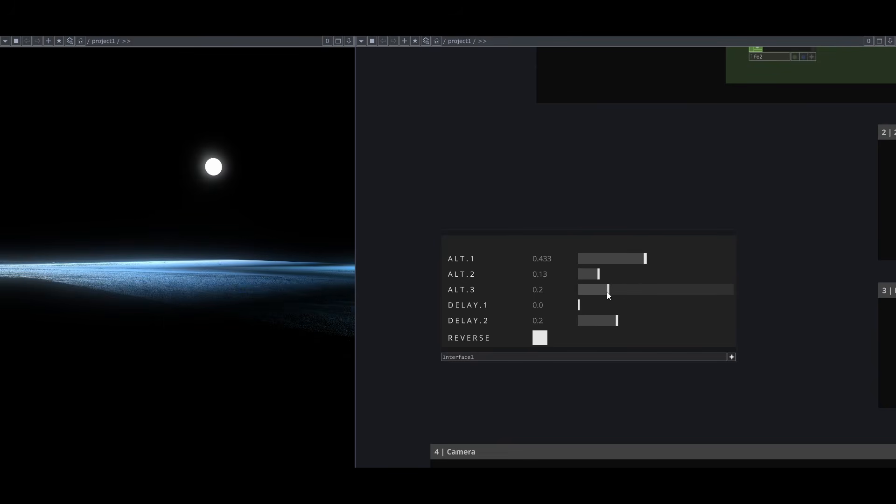
Step: Set DELAY.1 to 0.2, DELAY.2 to 0.1, ALT.3 to 0.7 and ALT.1 to 0.800, and toggle REVERSE
mouse_move(608, 305)
left_mouse_down()
mouse_move(725, 310)
mouse_move(624, 307)
left_mouse_up()
left_click_drag(616, 321, 604, 306)
left_click(678, 289)
left_click(702, 258)
left_click(540, 337)
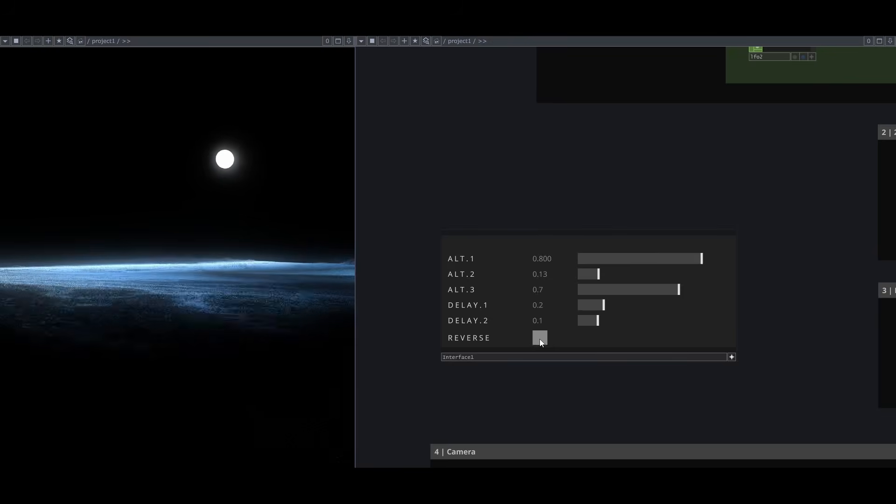
key("h")
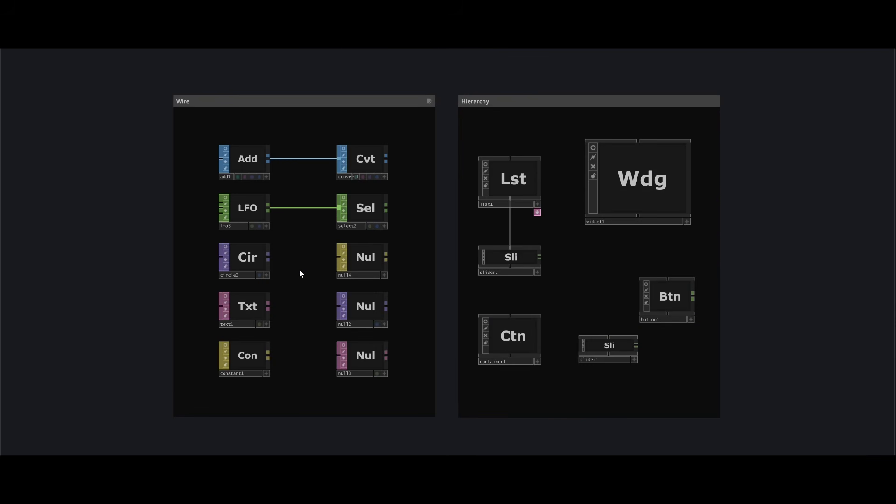
Step: In the Wire section, connect circle2 to null2, text1 to null3 and constant1 to null4
left_click_drag(270, 257, 328, 315)
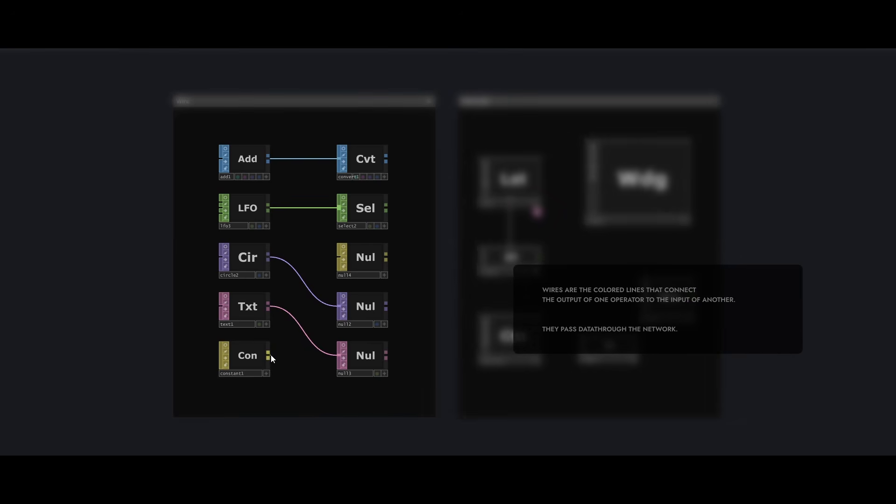
left_click_drag(268, 355, 339, 258)
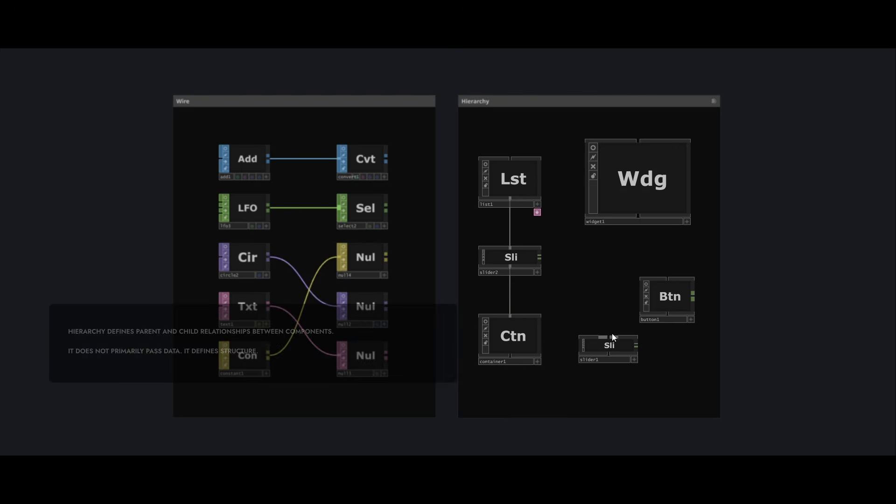
Step: In the Hierarchy section, make slider1 and button1 children of widget1
left_click_drag(613, 335, 636, 229)
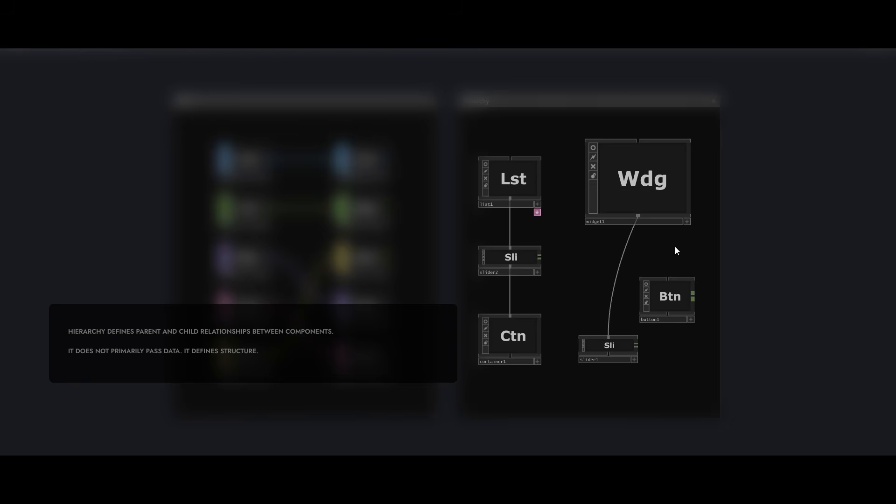
left_click_drag(661, 242, 638, 216)
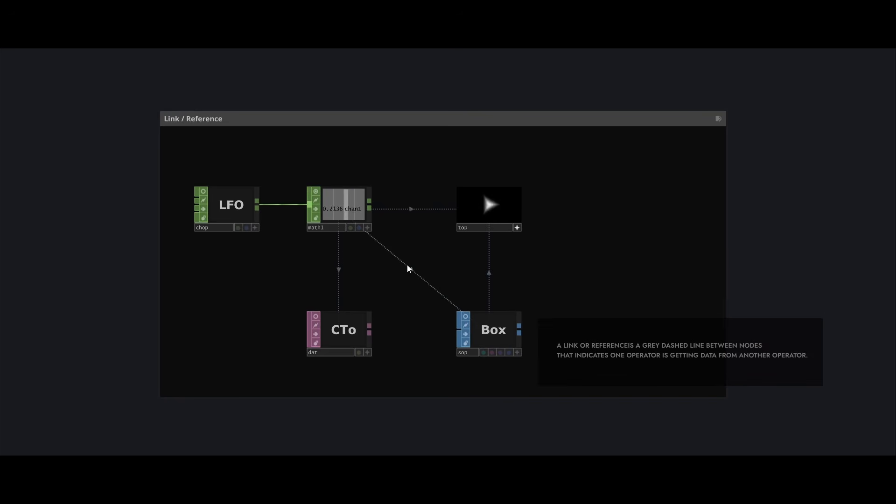
Step: Add an OP Viewer TOP from the output of the Box SOP in the Link / Reference section
mouse_move(407, 268)
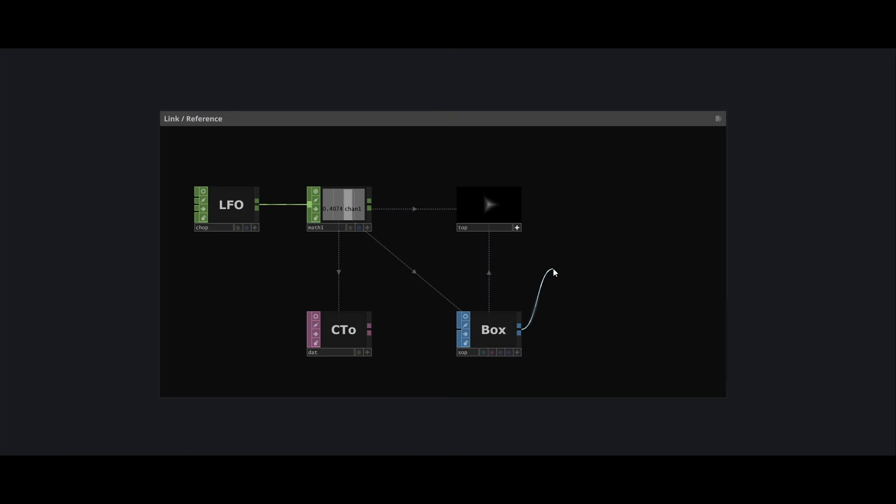
left_click(550, 264)
left_click(407, 145)
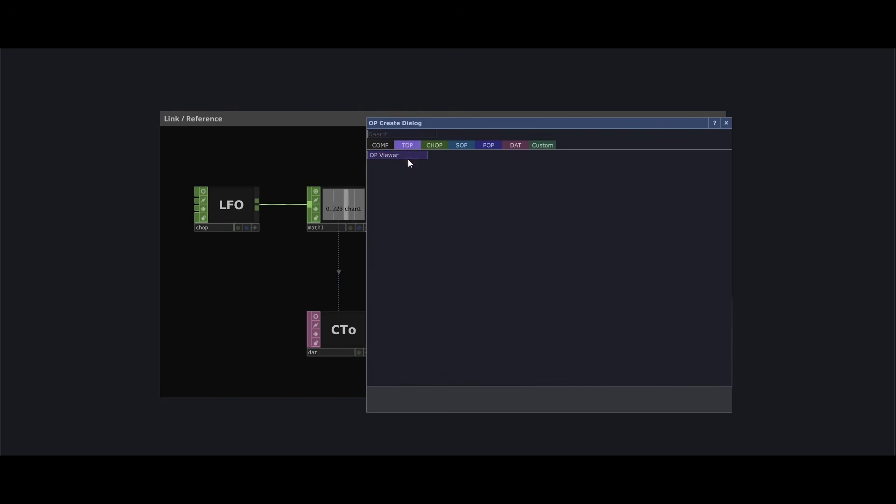
left_click(407, 156)
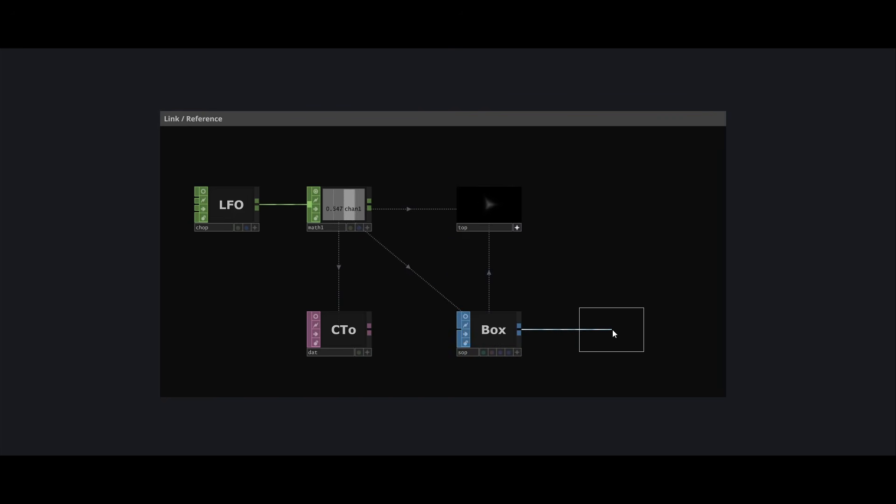
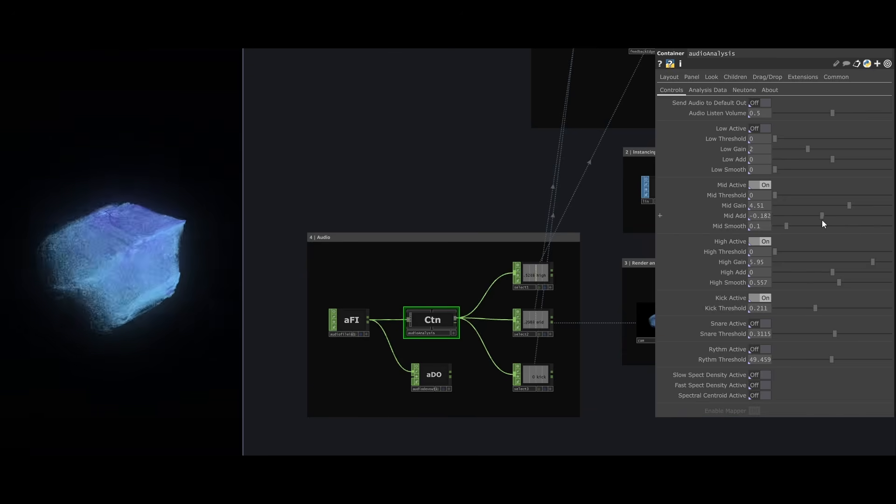
Step: Hide the parameters of the audioAnalysis container
key("p")
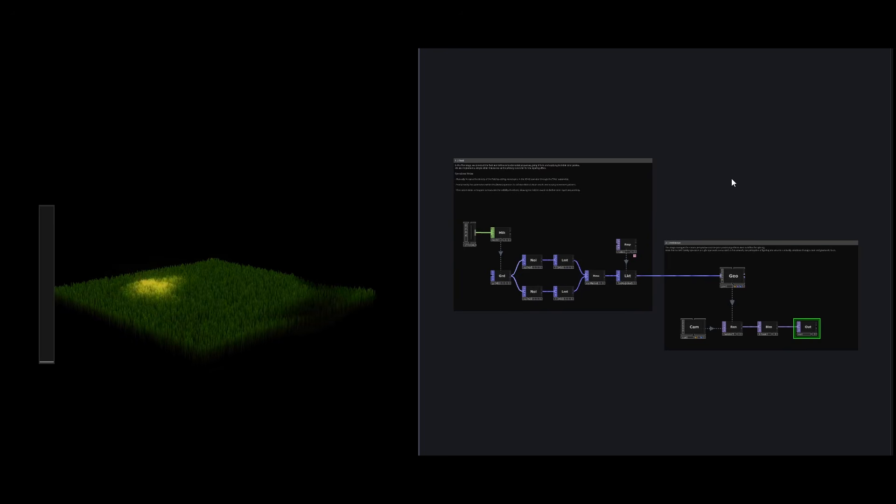
Step: Examine the Field section of the grass network, including its Ramp node and the custom layering slider
left_click(575, 160)
scroll(675, 187, "up", 5)
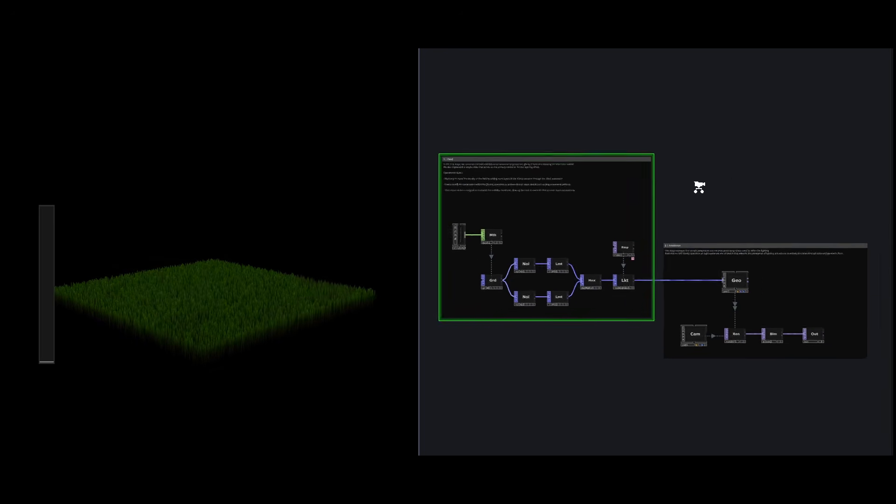
left_click_drag(693, 205, 829, 187)
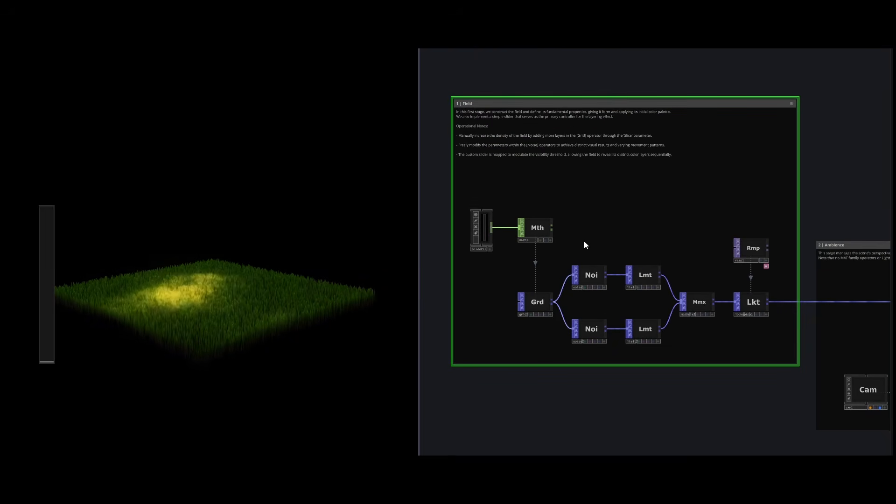
left_click(755, 252)
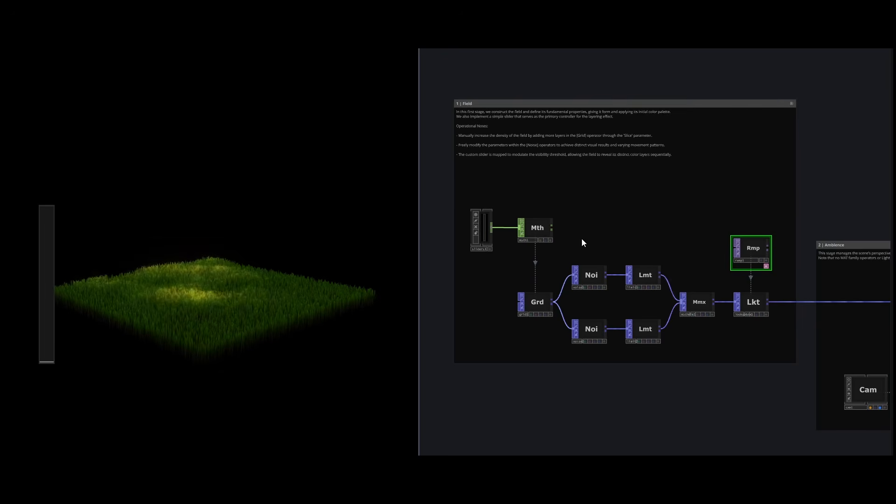
mouse_move(50, 362)
left_mouse_down()
mouse_move(47, 214)
mouse_move(52, 362)
left_mouse_up()
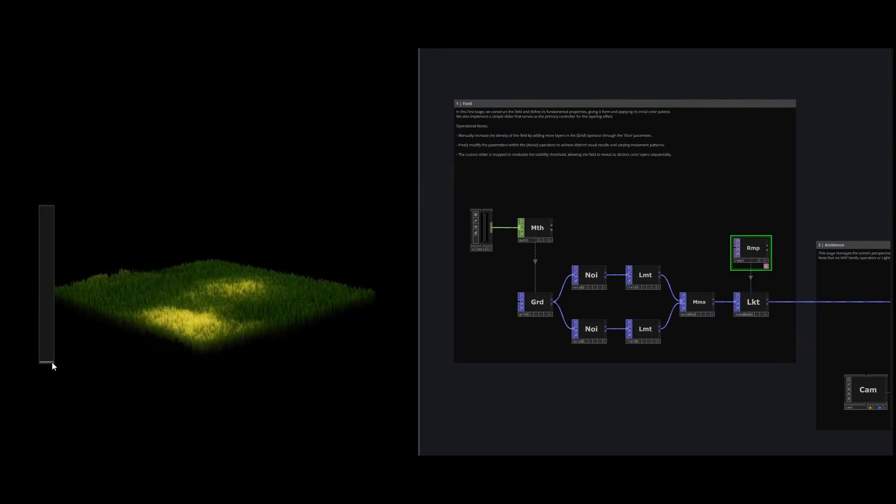
Step: Examine the Ambience section, selecting its Geo and Bloom nodes in turn
scroll(743, 390, "down", 1)
scroll(744, 389, "down", 2)
left_click_drag(815, 230, 595, 141)
left_click(664, 188)
scroll(662, 158, "up", 3)
left_click_drag(694, 147, 643, 132)
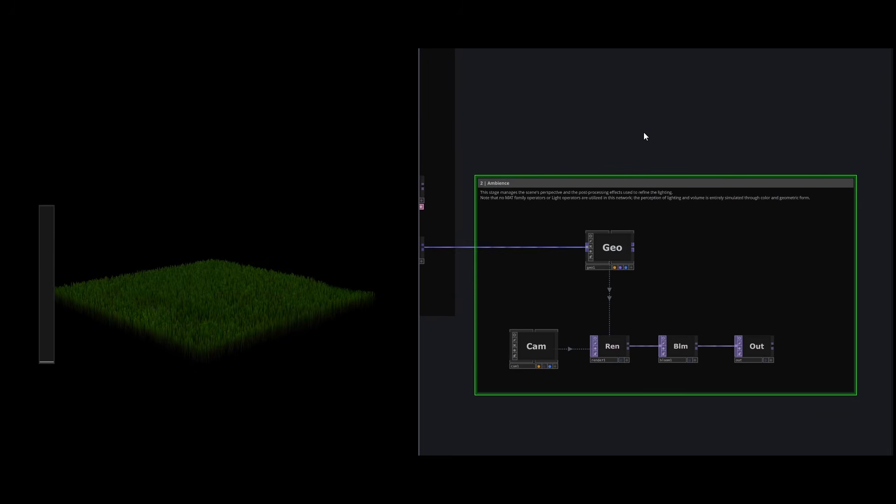
left_click(611, 249)
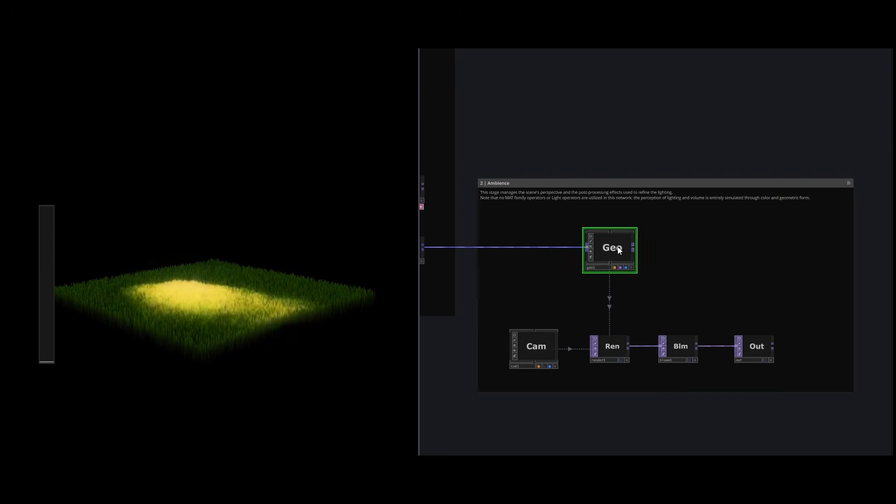
left_click(683, 348)
Step: Lower the custom slider beside the grass field to its minimum
middle_click_drag(744, 296, 858, 282)
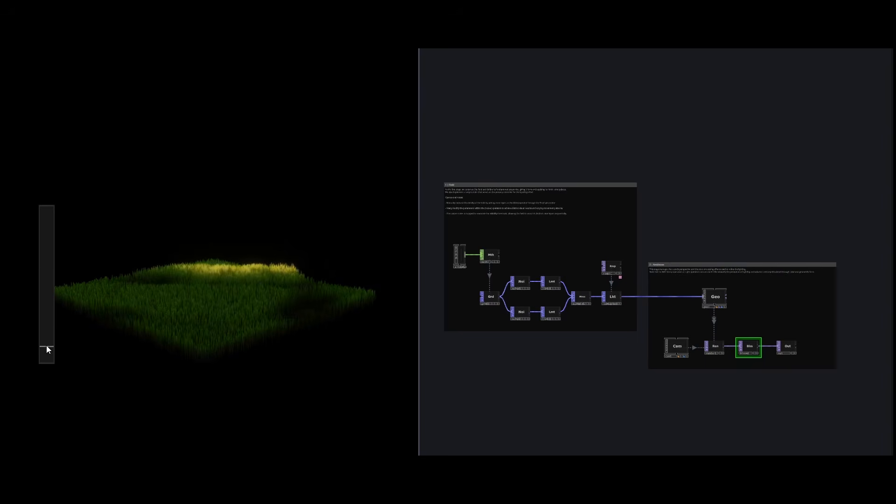
mouse_move(46, 347)
left_mouse_down()
mouse_move(46, 231)
mouse_move(52, 360)
left_mouse_up()
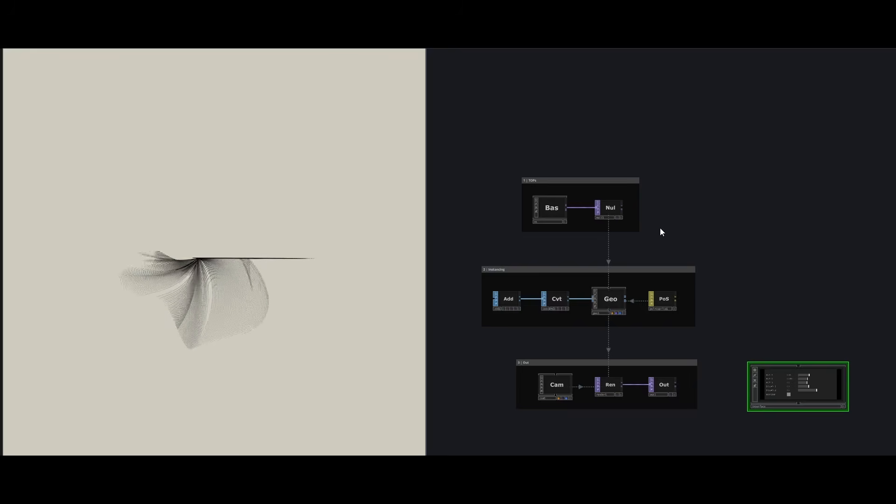
Step: Examine the TOPs section, entering the Bas component to view its inner network and returning to the parent network
scroll(664, 227, "up", 1)
scroll(664, 228, "up", 3)
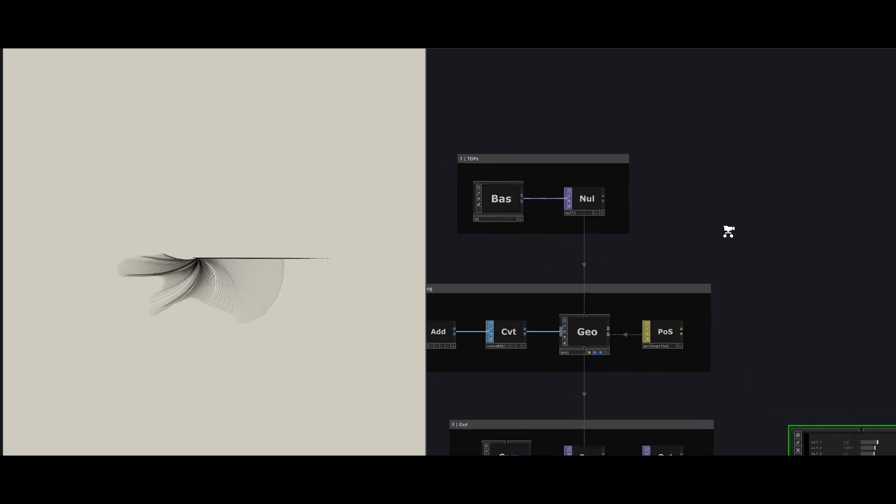
left_click_drag(689, 269, 783, 304)
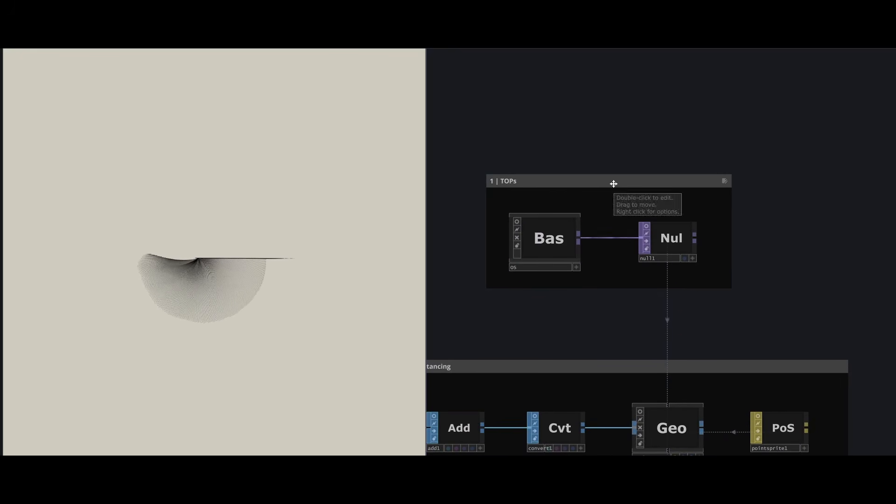
left_click(614, 183)
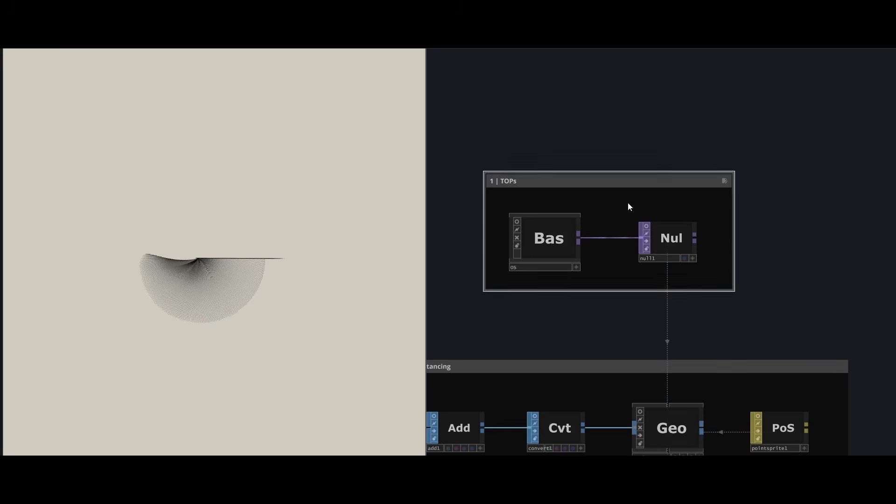
left_click(551, 246)
key("i")
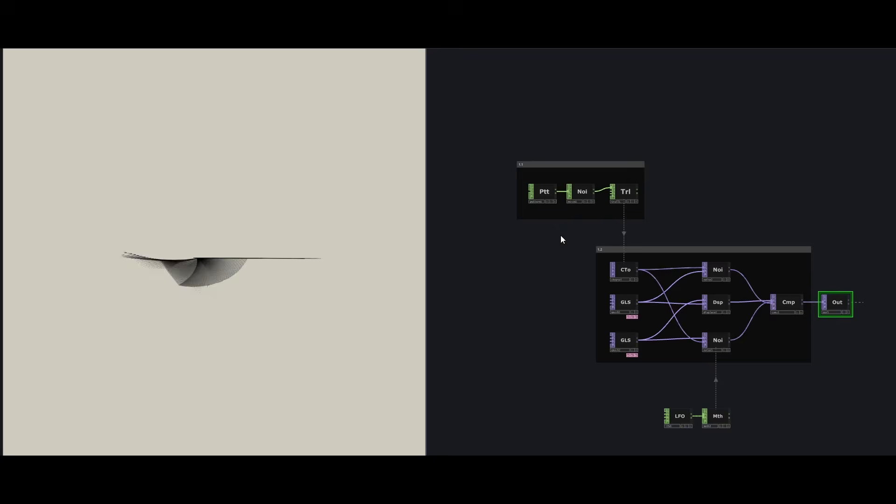
scroll(704, 210, "up", 3)
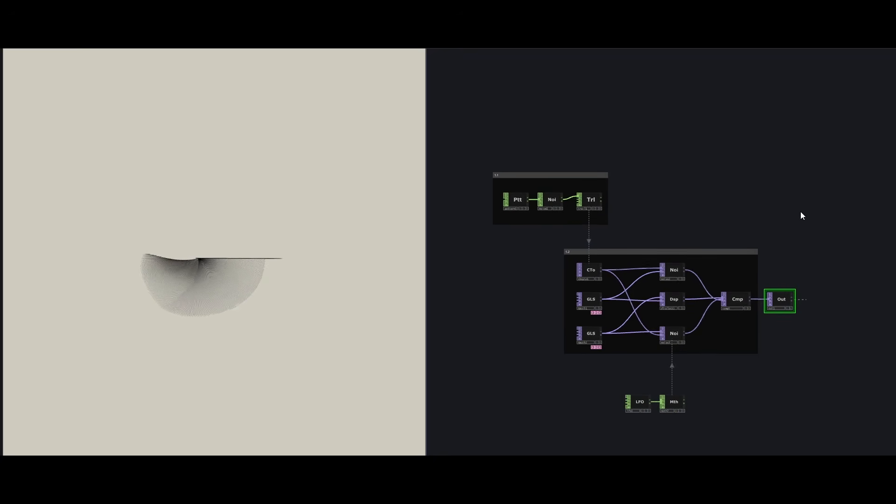
key("u")
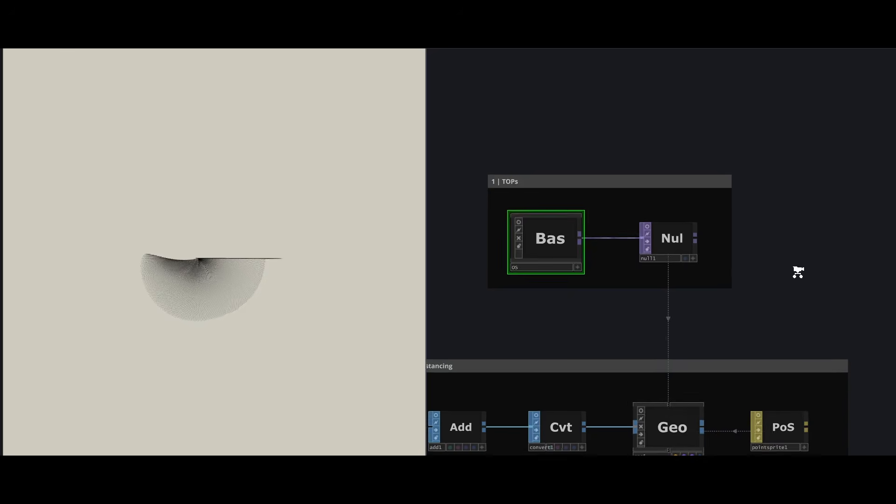
Step: Examine the Instancing section and the Out section of the network, selecting each in turn
scroll(789, 270, "down", 2)
scroll(756, 242, "down", 2)
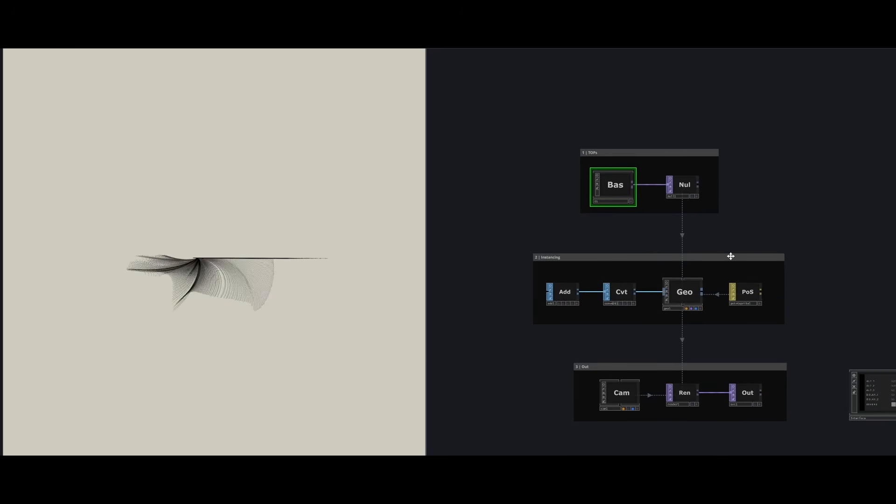
left_click(731, 258)
scroll(773, 345, "up", 2)
left_click_drag(785, 344, 765, 334)
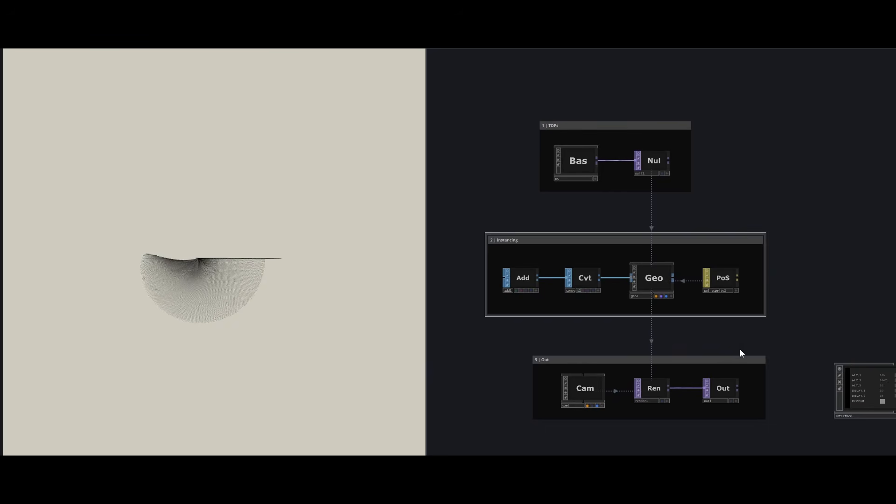
left_click(733, 360)
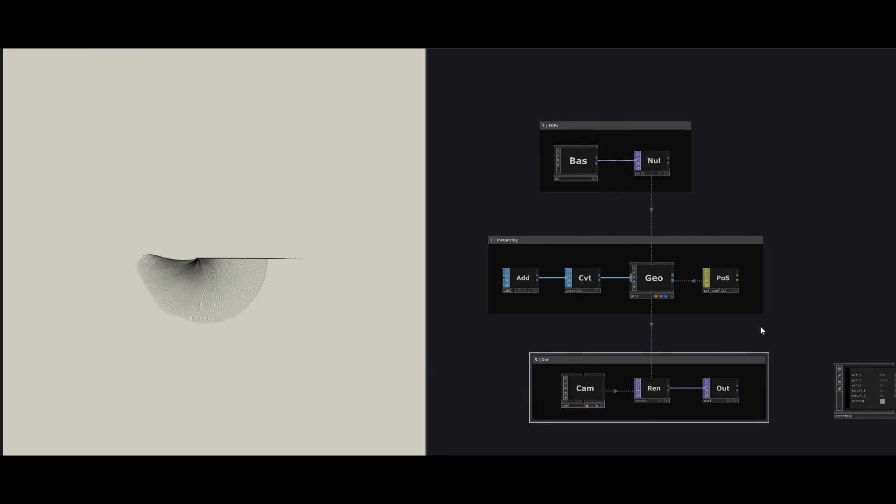
Step: Activate the Interface component for interaction and set ALT.1 to 0.30, ALT.2 to 0.5286 and ALT.3 to 0.2
left_click_drag(786, 336, 638, 345)
middle_click_drag(635, 341, 708, 340)
left_click_drag(708, 340, 678, 375)
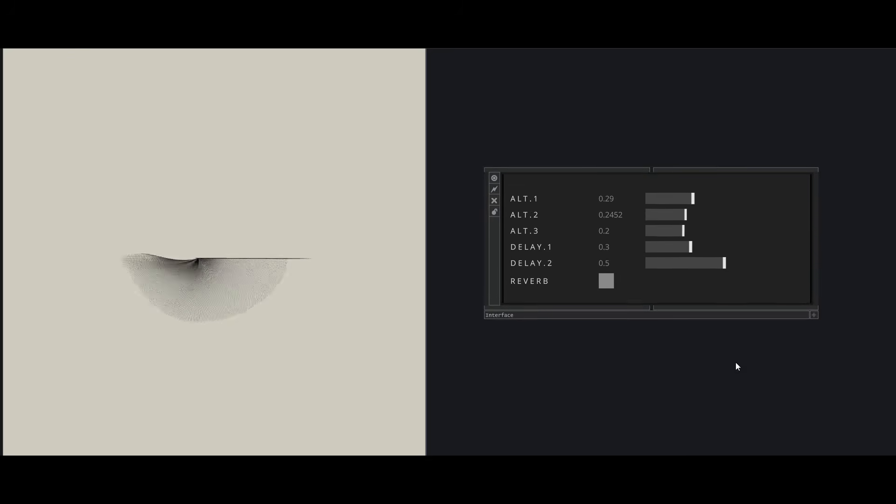
left_click(812, 317)
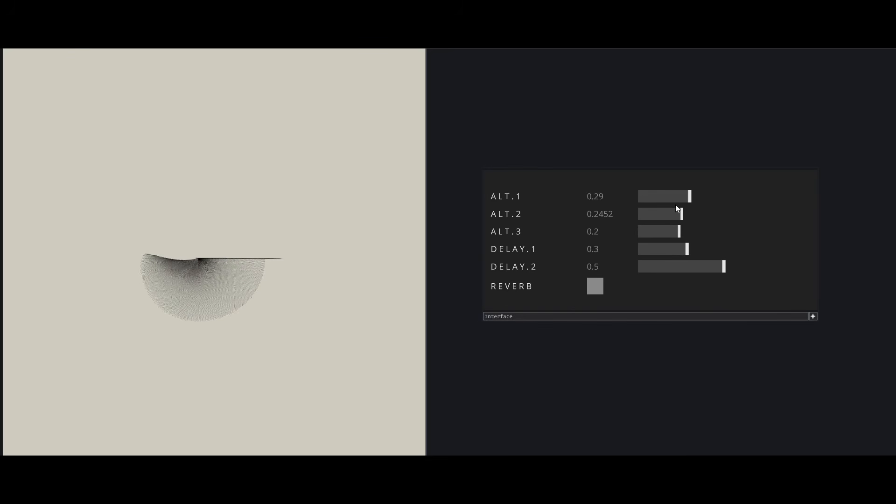
mouse_move(691, 203)
left_mouse_down()
mouse_move(757, 219)
mouse_move(701, 219)
mouse_move(731, 217)
left_mouse_up()
left_click_drag(677, 233, 670, 235)
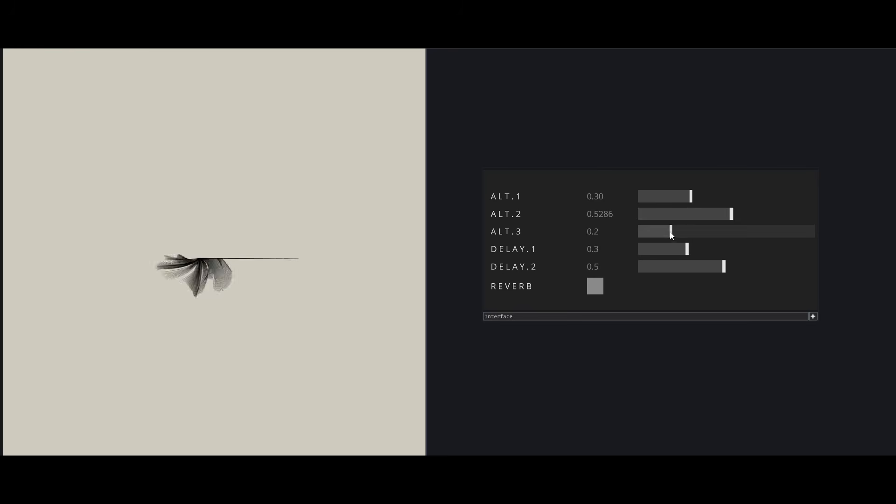
Step: Set ALT.2 to 0.8000, DELAY.1 to 0.7 and DELAY.2 to 0.1 on the interface, and toggle REVERB
left_click_drag(731, 215, 778, 217)
mouse_move(687, 249)
left_mouse_down()
mouse_move(760, 251)
mouse_move(663, 267)
left_mouse_up()
mouse_move(670, 233)
left_mouse_down()
mouse_move(692, 235)
mouse_move(673, 234)
left_mouse_up()
left_click(601, 287)
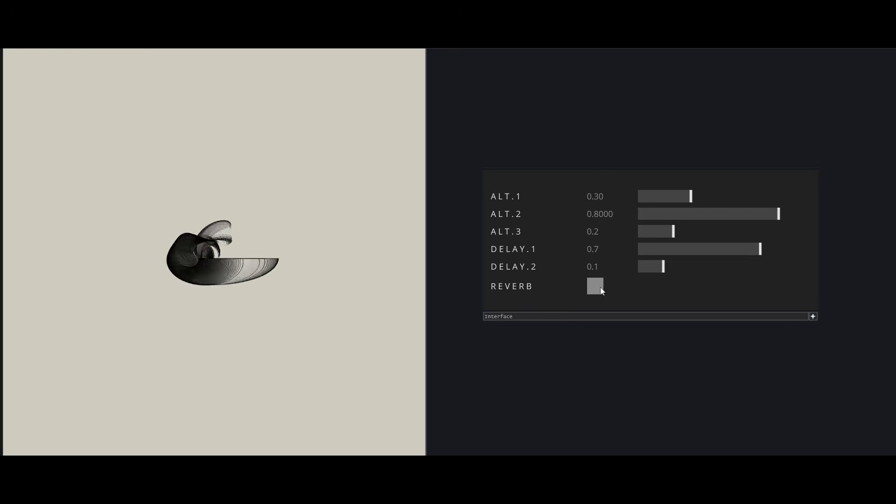
Step: Set ALT.1 to 0.50, ALT.2 to 0.4810, ALT.3 to 0.3 and DELAY.1 to 0.7 on the interface
left_click_drag(690, 201, 689, 204)
mouse_move(779, 216)
left_mouse_down()
mouse_move(668, 217)
mouse_move(718, 232)
left_mouse_up()
left_click_drag(760, 250, 676, 249)
mouse_move(690, 198)
left_mouse_down()
mouse_move(723, 217)
mouse_move(696, 233)
left_mouse_up()
left_click_drag(675, 250, 765, 249)
left_click_drag(703, 199, 728, 203)
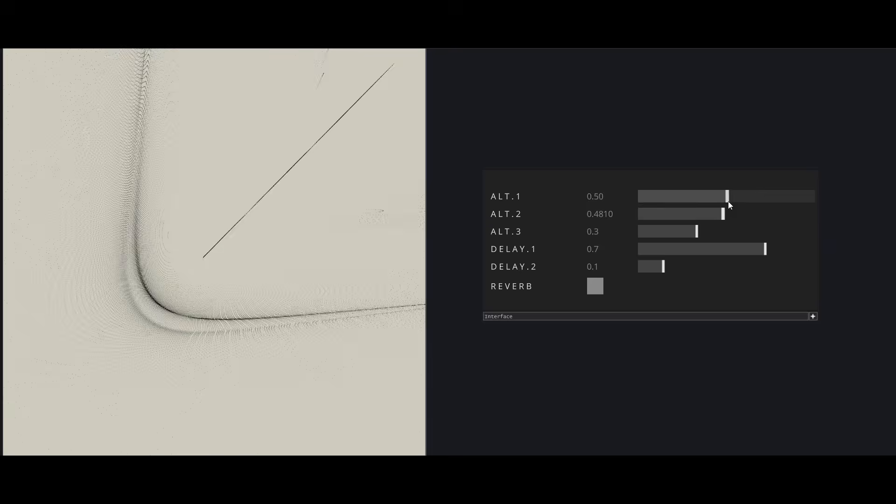
Step: Set ALT.1 to 0.62, ALT.2 to 0.1524, ALT.3 and DELAY.1 to 0.4, and DELAY.2 to 0.5
mouse_move(765, 250)
left_mouse_down()
mouse_move(642, 250)
mouse_move(779, 250)
left_mouse_up()
left_click_drag(663, 266, 789, 267)
left_click_drag(788, 266, 787, 267)
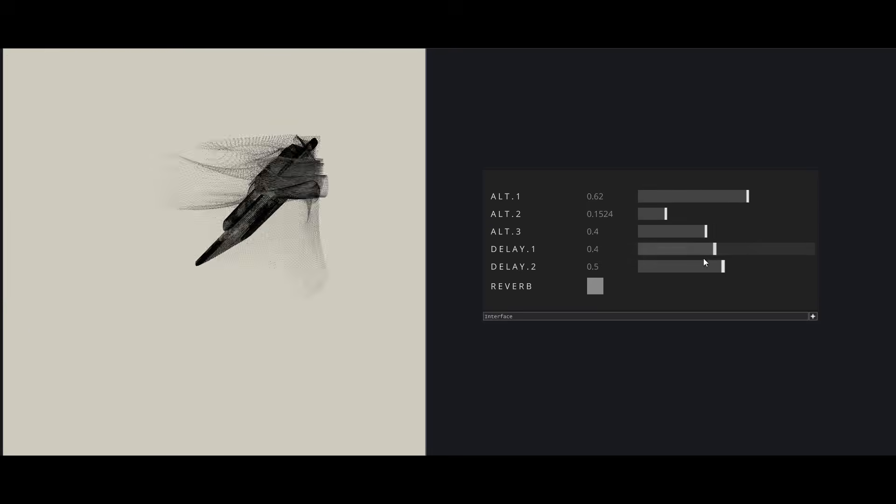
Step: Set DELAY.1 to 0.3, ALT.3 to 0.5, ALT.2 to 0.2857 and ALT.1 to 0.24 on the interface
left_click_drag(704, 259, 687, 252)
mouse_move(706, 232)
left_mouse_down()
mouse_move(738, 241)
mouse_move(732, 235)
left_mouse_up()
left_click_drag(749, 198, 763, 201)
left_click_drag(666, 215, 690, 216)
left_click_drag(763, 197, 678, 205)
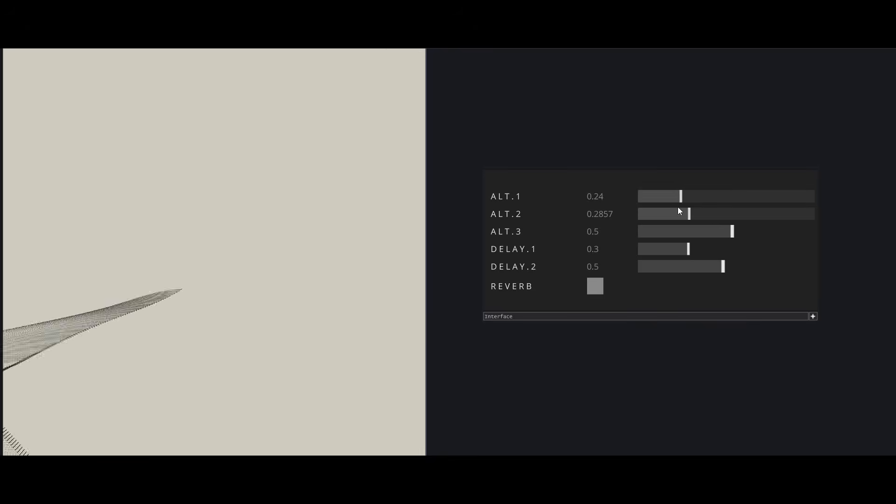
Step: Turn on REVERB and set ALT.1 to 0.53, ALT.2 to 0.7143, ALT.3 to 0.2, DELAY.1 to 0.8 and DELAY.2 to 0.1
left_click(709, 268)
left_click_drag(689, 250, 776, 250)
mouse_move(732, 233)
left_mouse_down()
mouse_move(654, 235)
mouse_move(764, 217)
left_mouse_up()
left_click_drag(711, 268, 656, 274)
left_click(596, 286)
left_click_drag(680, 197, 732, 197)
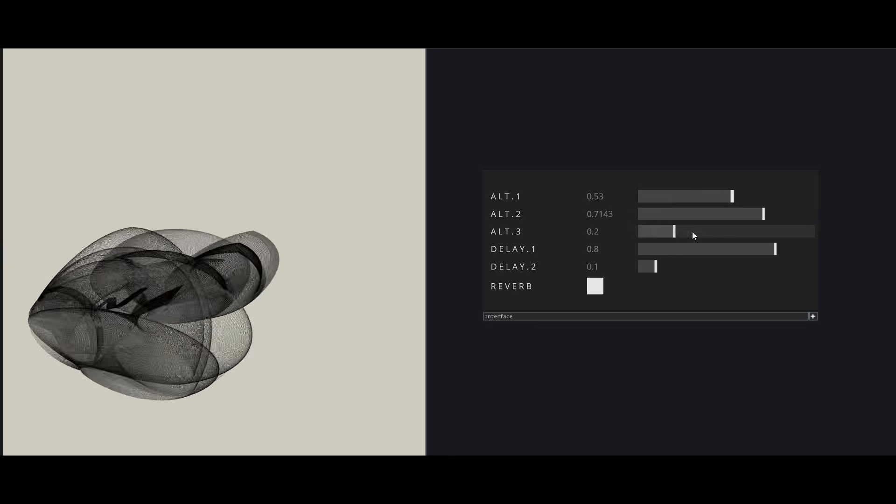
Step: Lower DELAY.1 to 0.0 and ALT.2 to 0.1190, and reduce DELAY.2 further
left_click_drag(775, 250, 644, 250)
left_click_drag(763, 215, 659, 215)
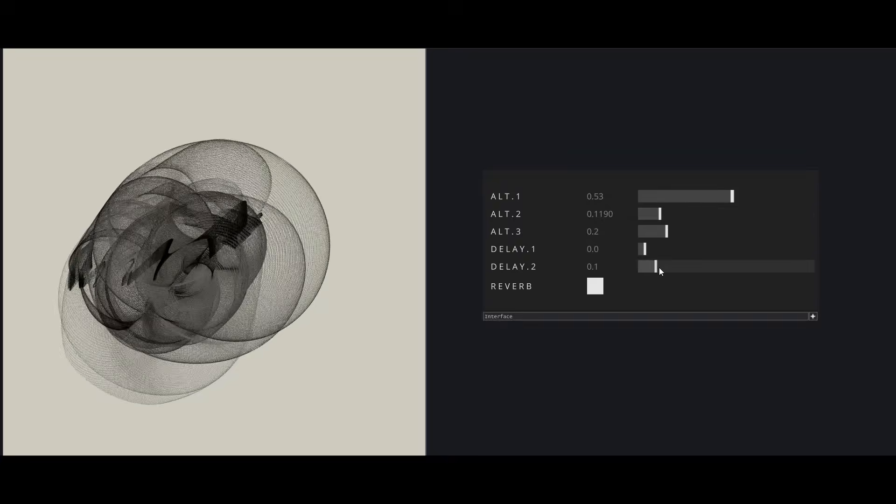
mouse_move(659, 267)
left_mouse_down()
mouse_move(743, 267)
mouse_move(642, 267)
left_mouse_up()
Step: Set ALT.1 to 0.25, ALT.2 to 0.7476, ALT.3 to 0.6, DELAY.1 to 0.6 and DELAY.2 to 0.7
left_click_drag(735, 195, 757, 199)
left_click_drag(651, 251, 725, 256)
left_click_drag(740, 268, 703, 267)
left_click(670, 233)
mouse_move(670, 217)
left_mouse_down()
mouse_move(754, 218)
mouse_move(693, 216)
left_mouse_up()
mouse_move(689, 200)
left_mouse_down()
mouse_move(648, 203)
mouse_move(759, 214)
left_mouse_up()
left_click(752, 232)
mouse_move(747, 249)
left_mouse_down()
mouse_move(661, 267)
mouse_move(757, 275)
left_mouse_up()
left_click(769, 214)
left_click(662, 202)
left_click_drag(664, 203, 683, 202)
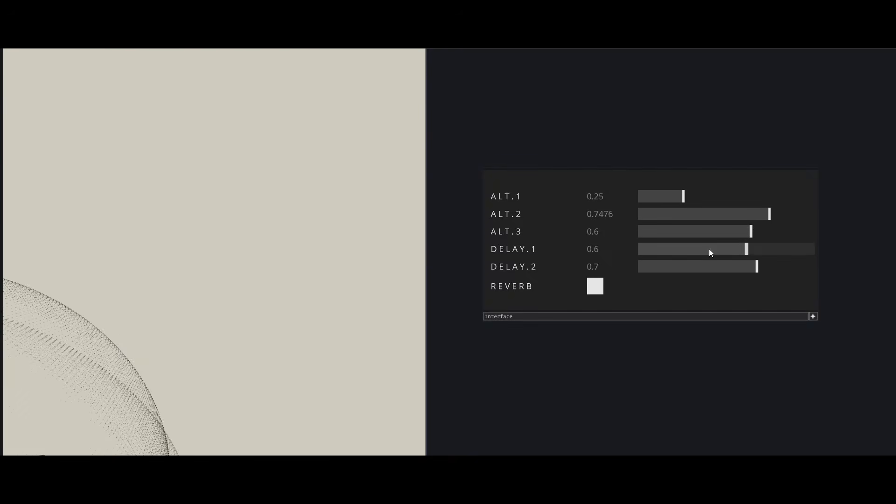
Step: Set DELAY.1 to 0.1, ALT.2 to 0.1952 and ALT.3 to 0.7 on the interface
left_click_drag(710, 248, 660, 250)
left_click_drag(654, 235, 662, 233)
left_click(757, 215)
left_click_drag(757, 215, 674, 216)
left_click(768, 236)
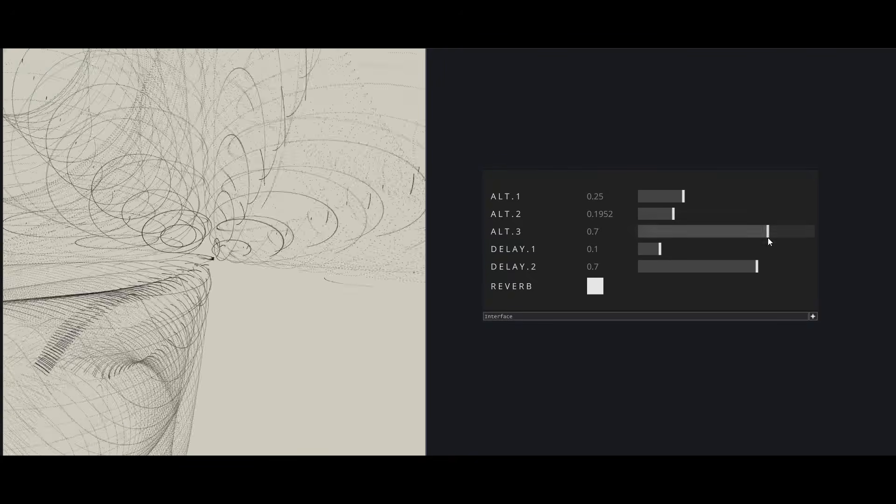
Step: Set ALT.1 to 0.39, ALT.2 to 0.4667, ALT.3 to 0.3, DELAY.1 to 0.6 and DELAY.2 to 0.3, and turn off REVERB
left_click_drag(768, 237, 749, 236)
left_click(744, 268)
left_click(693, 200)
left_click(660, 234)
left_click(662, 250)
left_click(738, 251)
left_click_drag(745, 268, 814, 272)
left_click(797, 237)
left_click_drag(797, 237, 696, 235)
left_click(720, 215)
left_click_drag(703, 201, 706, 201)
left_click(655, 267)
left_click_drag(655, 269, 690, 267)
left_click(595, 286)
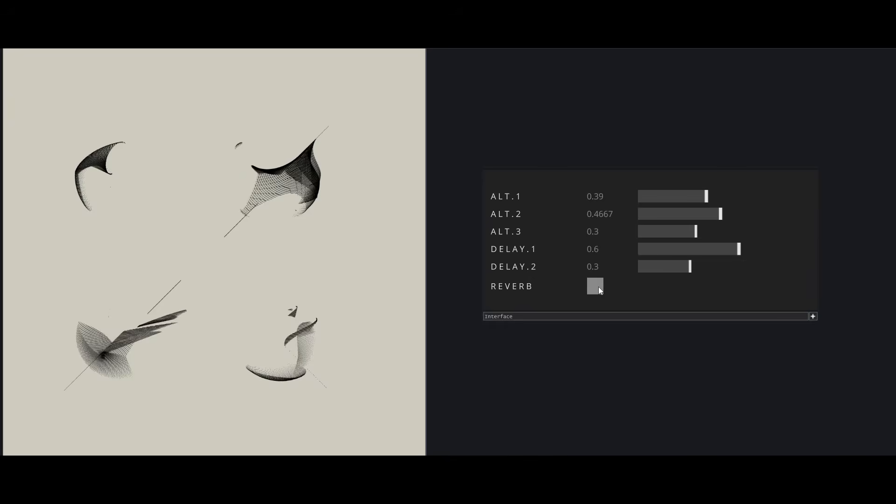
Step: Set ALT.3 to 0.4, ALT.1 to 0.63 and ALT.2 to 0.1190 on the interface
left_click(709, 231)
left_click(752, 214)
left_click_drag(727, 197, 748, 207)
left_click(660, 215)
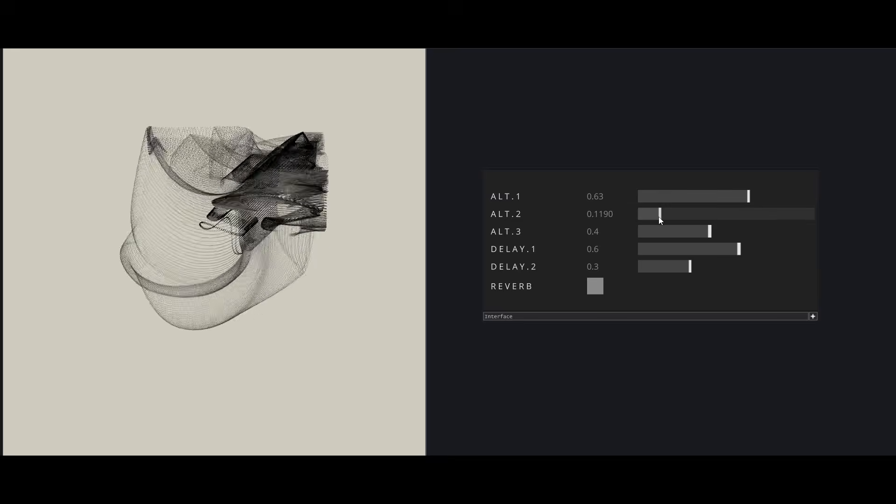
Step: Raise ALT.1, ALT.2 and ALT.3 further and readjust DELAY.2 on the interface
left_click(720, 267)
left_click(755, 197)
mouse_move(721, 267)
left_mouse_down()
mouse_move(638, 277)
mouse_move(764, 284)
mouse_move(715, 273)
mouse_move(681, 252)
left_mouse_up()
left_click(666, 215)
left_click(724, 234)
left_click(693, 215)
left_click(743, 234)
scroll(751, 388, "down", 8)
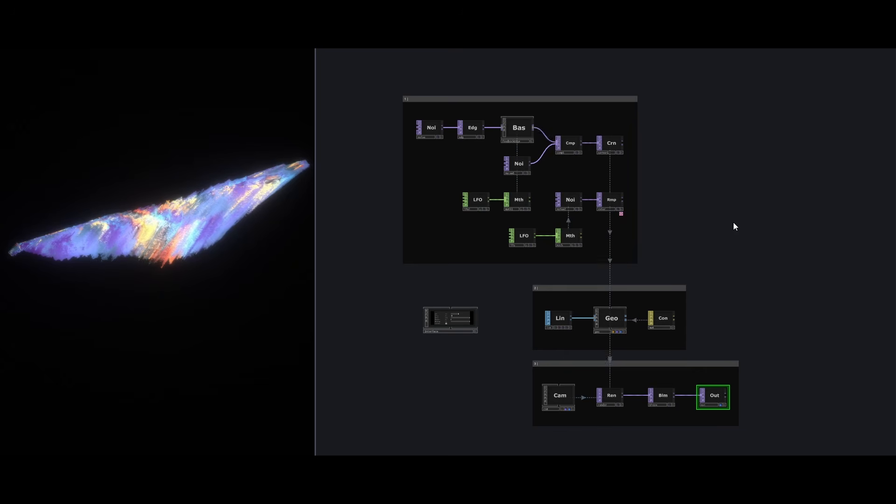
Step: Examine the three numbered sections of the multicoloured particle network, selecting each in turn
scroll(713, 201, "up", 4)
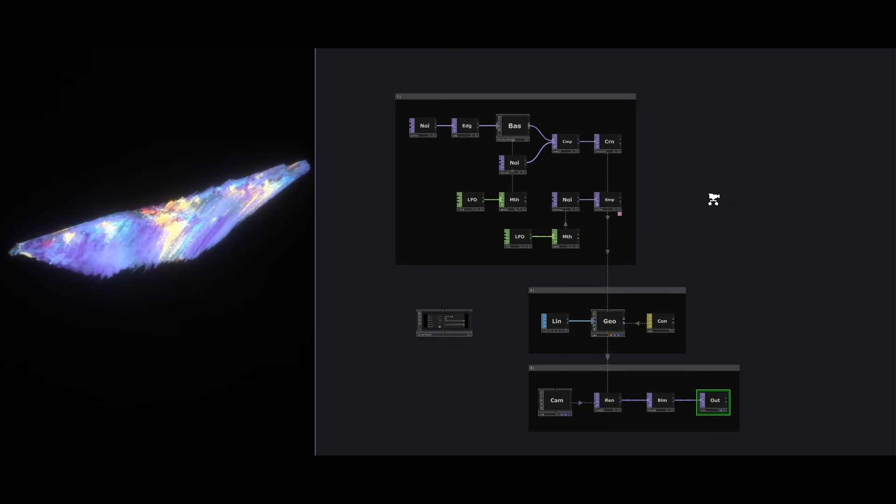
left_click_drag(700, 208, 820, 248)
left_click(624, 110)
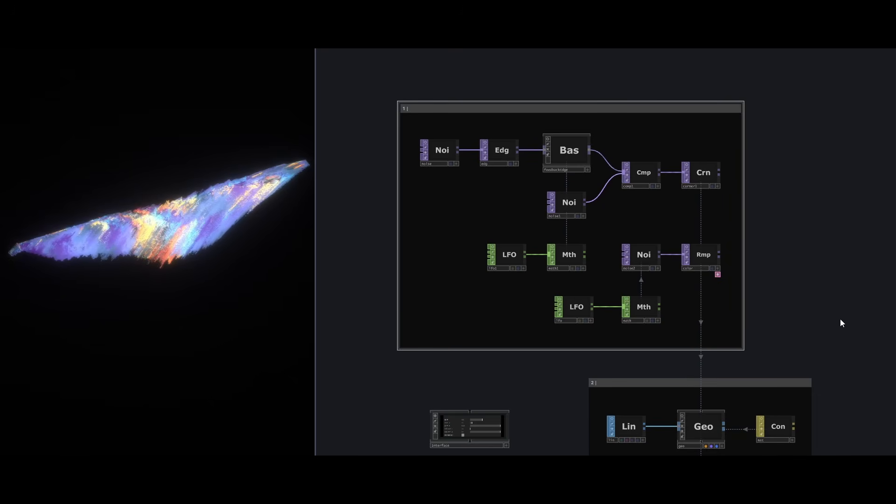
left_click_drag(840, 323, 802, 232)
left_click(744, 232)
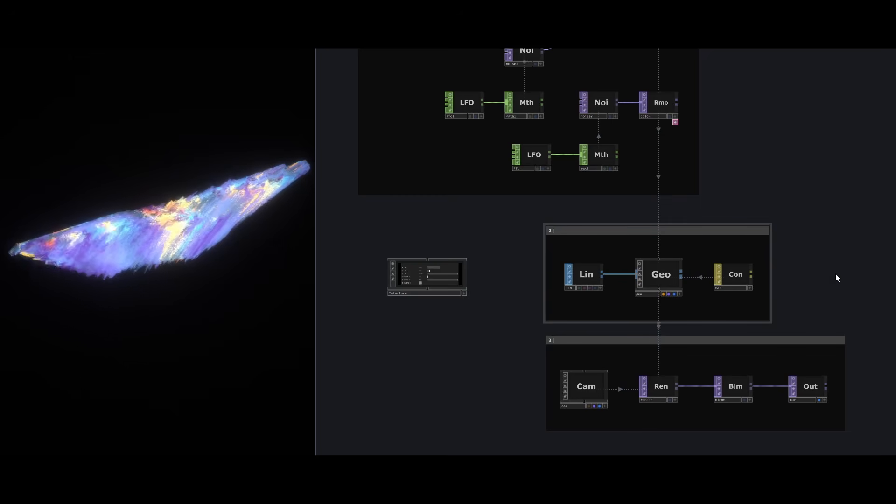
left_click_drag(792, 313, 762, 298)
left_click(748, 326)
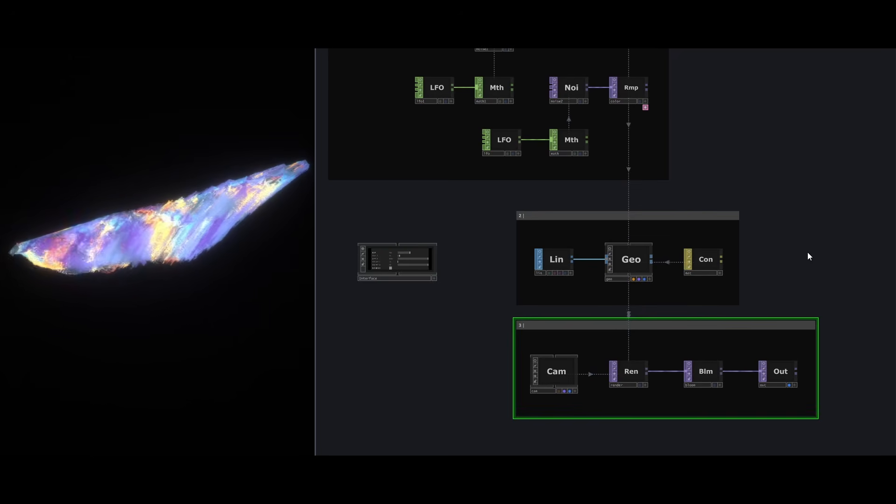
Step: Activate the Interface component beside section 2 and set EXP to 30%, EXP.2 to 17% and EXP.3 to 38%
middle_click_drag(383, 218, 490, 202)
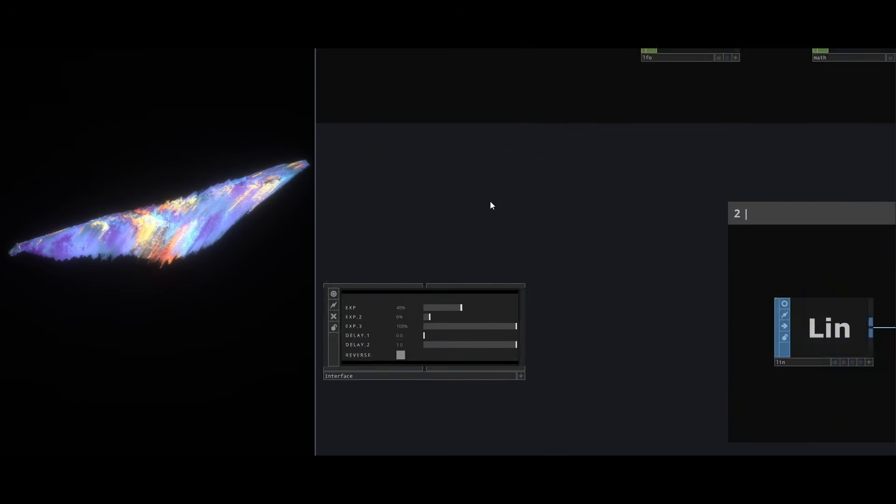
left_click_drag(490, 202, 648, 68)
scroll(602, 136, "up", 4)
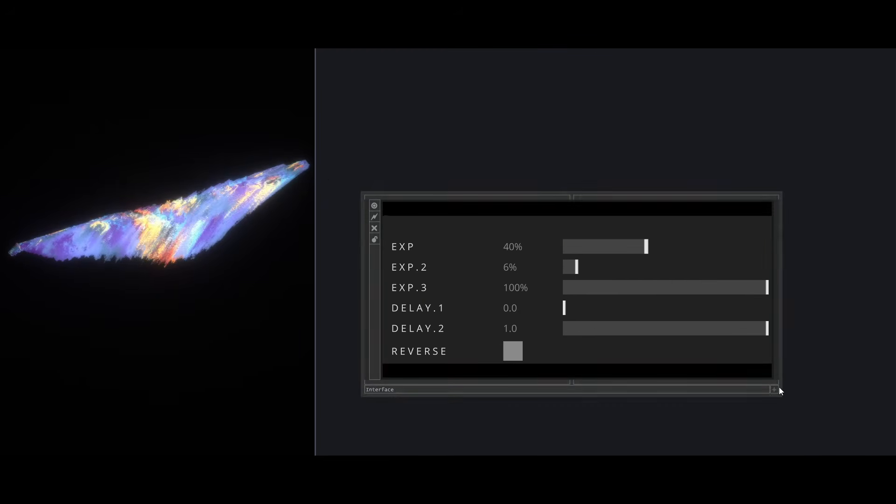
left_click(775, 388)
mouse_move(646, 251)
left_mouse_down()
mouse_move(810, 254)
mouse_move(606, 251)
mouse_move(633, 250)
left_mouse_up()
mouse_move(579, 268)
left_mouse_down()
mouse_move(653, 261)
mouse_move(629, 248)
mouse_move(779, 257)
mouse_move(623, 251)
mouse_move(580, 270)
mouse_move(594, 273)
left_mouse_up()
left_click_drag(773, 288, 735, 289)
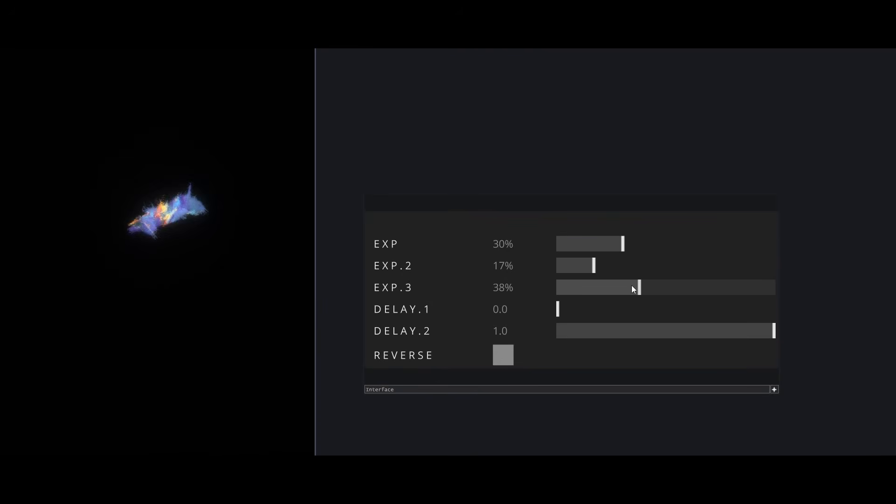
Step: Lower EXP.3 to 27% and raise EXP to 98% and EXP.2 to 71%
left_click_drag(633, 288, 617, 288)
left_click_drag(622, 245, 769, 247)
left_click_drag(595, 266, 706, 270)
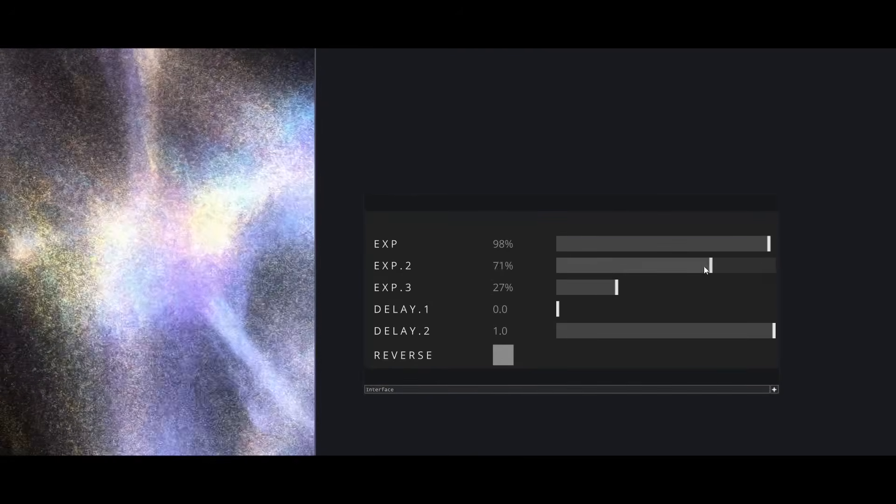
left_click(704, 270)
Step: Set EXP to 40%, EXP.2 to 11%, EXP.3 to 100%, DELAY.1 to 0.2 and DELAY.2 to 0.1
left_click_drag(616, 289, 636, 294)
left_click_drag(599, 309, 577, 310)
left_click_drag(672, 285, 776, 289)
left_click_drag(705, 267, 573, 273)
left_click_drag(768, 242, 644, 244)
left_click_drag(645, 310, 591, 310)
left_click_drag(770, 331, 582, 331)
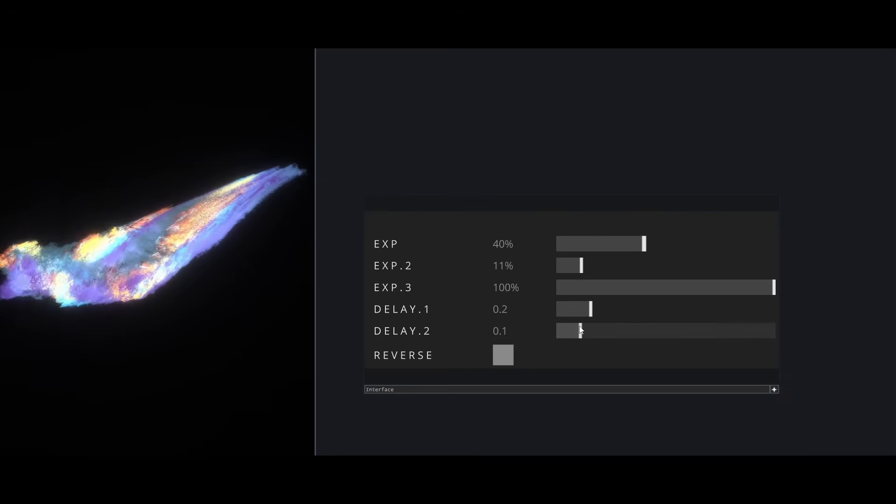
Step: Turn on REVERSE and set EXP to 95%, EXP.2 to 83%, EXP.3 to 5% and DELAY.1 to 0.9
left_click(505, 359)
left_click_drag(646, 245, 569, 293)
left_click_drag(577, 308, 761, 310)
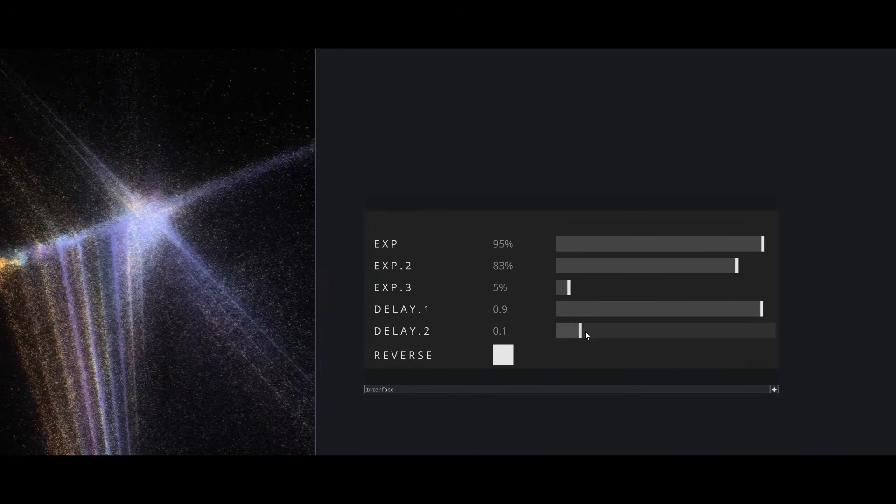
Step: Set DELAY.2 to 0.4, EXP to 10% and EXP.2 to 93% on the interface
left_click_drag(581, 331, 633, 330)
left_click_drag(760, 244, 579, 252)
left_click_drag(582, 266, 760, 266)
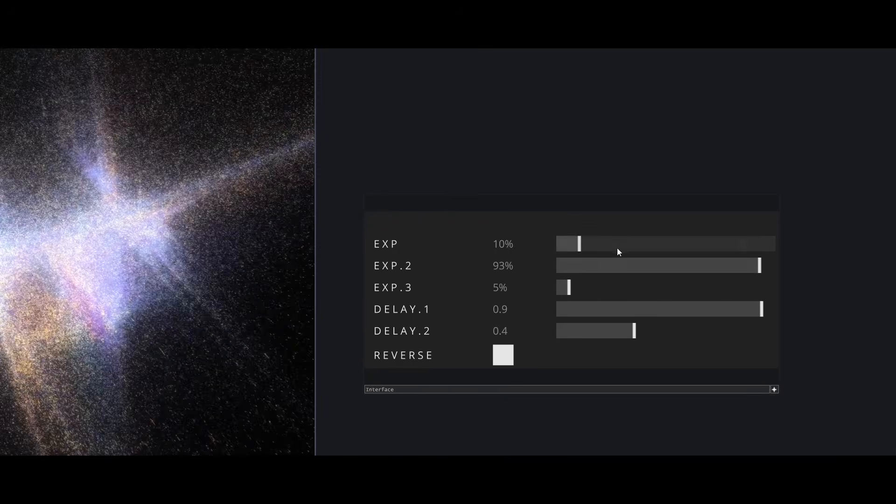
Step: Turn off REVERSE, set DELAY.1 to 0.3, and readjust the EXP and EXP.2 sliders
left_click_drag(617, 251, 642, 266)
left_click_drag(698, 309, 619, 310)
left_click(497, 354)
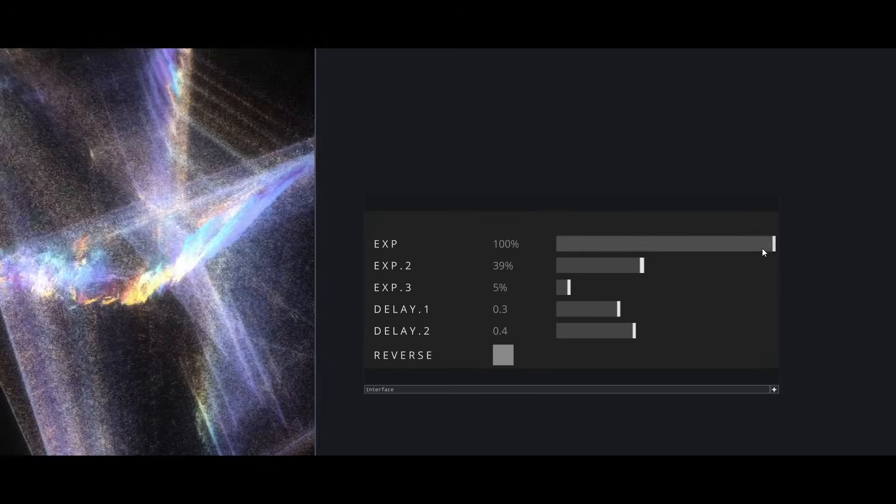
left_click_drag(762, 252, 632, 252)
left_click_drag(643, 266, 741, 287)
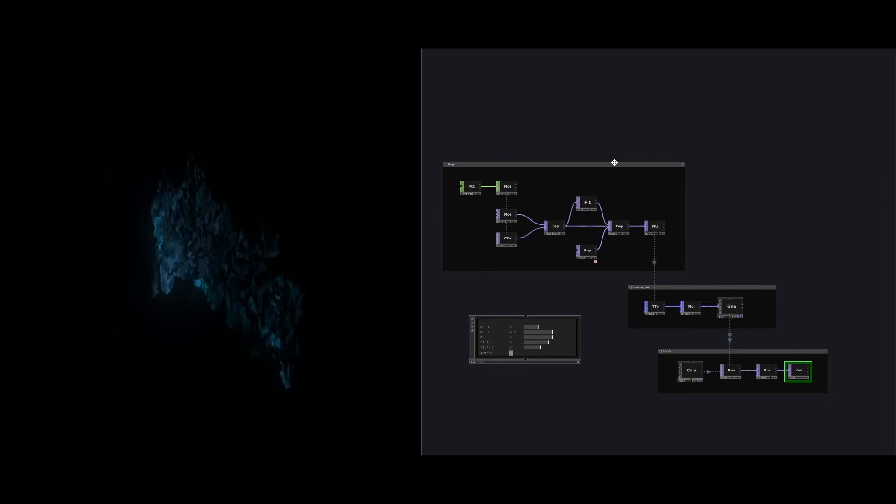
Step: Examine the three sections of the glowing blue shape's network, selecting each in turn
left_click(615, 161)
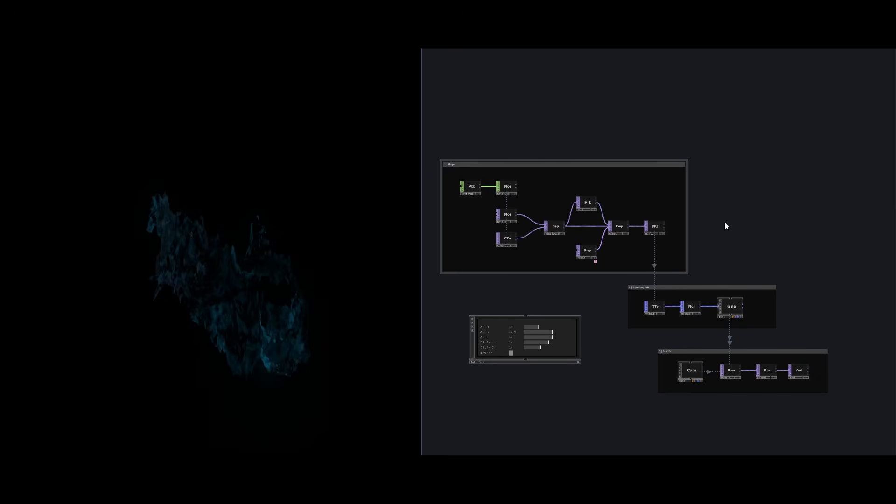
left_click(748, 287)
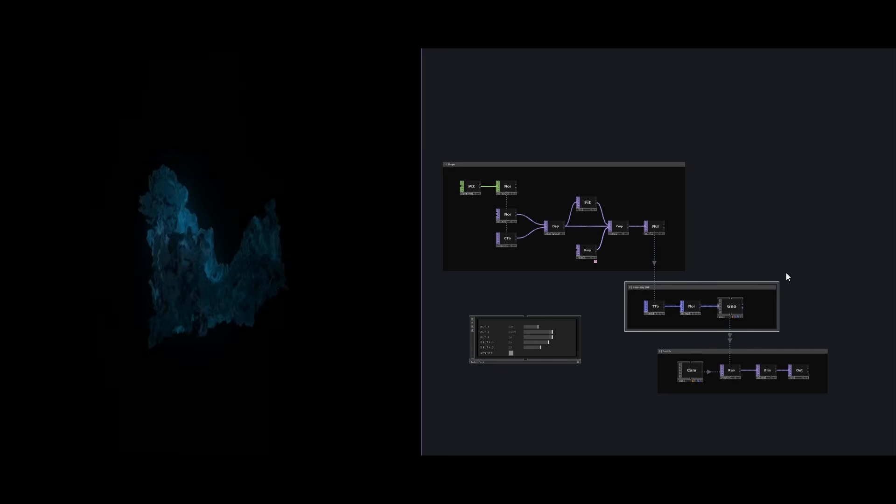
left_click(791, 350)
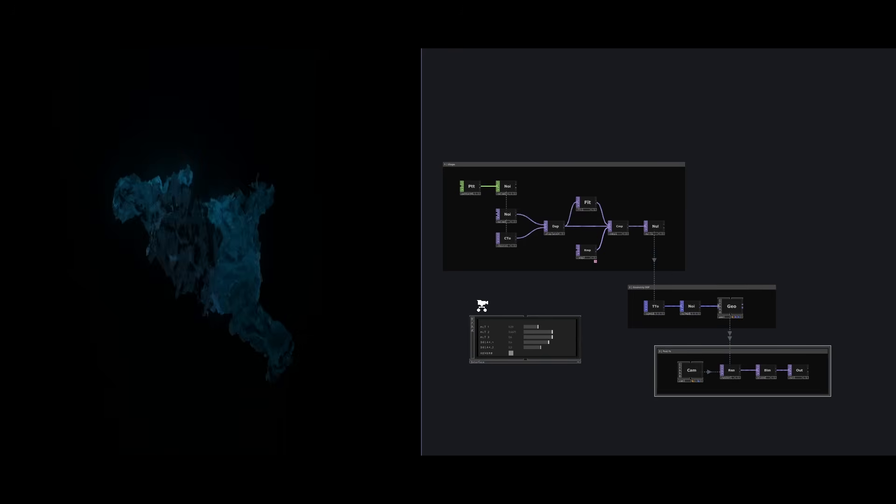
Step: Activate the Interface component and set ALT.1 to 0.67, ALT.2 to 0.6952, ALT.3 to 0.4, and DELAY.1 and DELAY.2 to 0.1
scroll(540, 294, "up", 10)
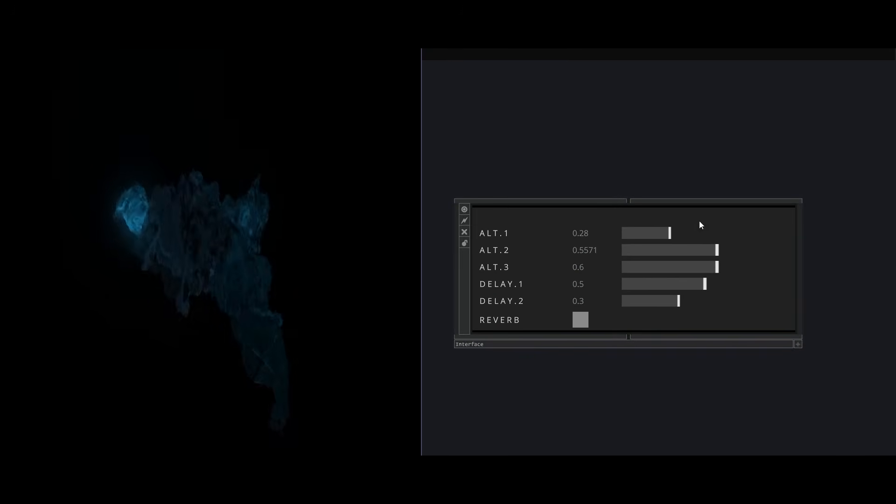
left_click(799, 346)
left_click_drag(669, 230, 650, 293)
left_click(731, 249)
left_click_drag(653, 255, 649, 256)
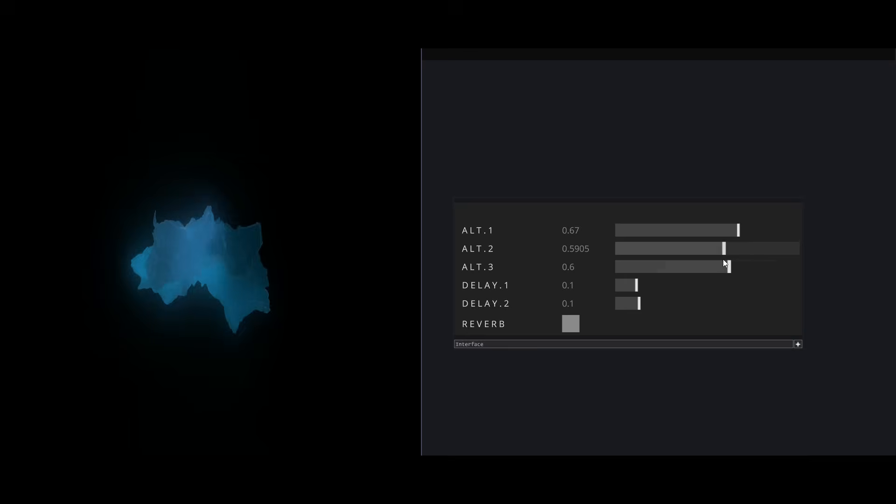
left_click_drag(724, 249, 684, 280)
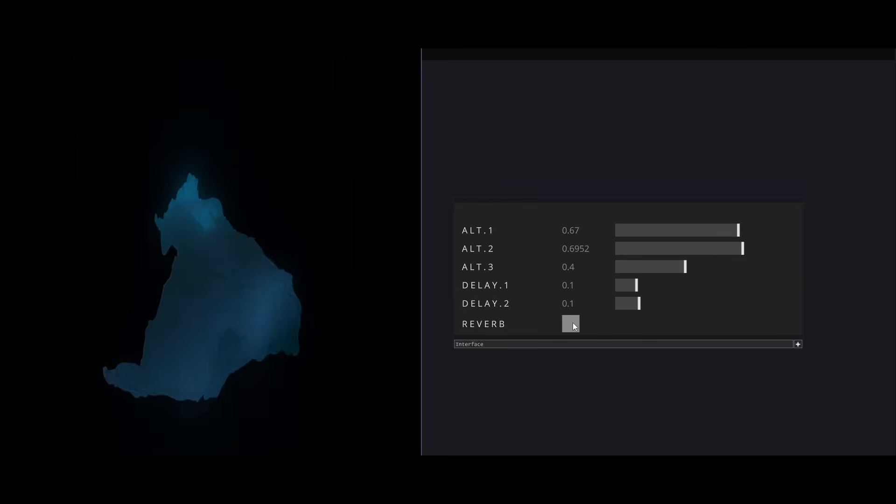
Step: Turn on REVERB and set ALT.1 to 0.28, ALT.2 to 0.7952, ALT.3 to 0.7, DELAY.1 to 1.0 and DELAY.2 to 0.2
left_click(573, 324)
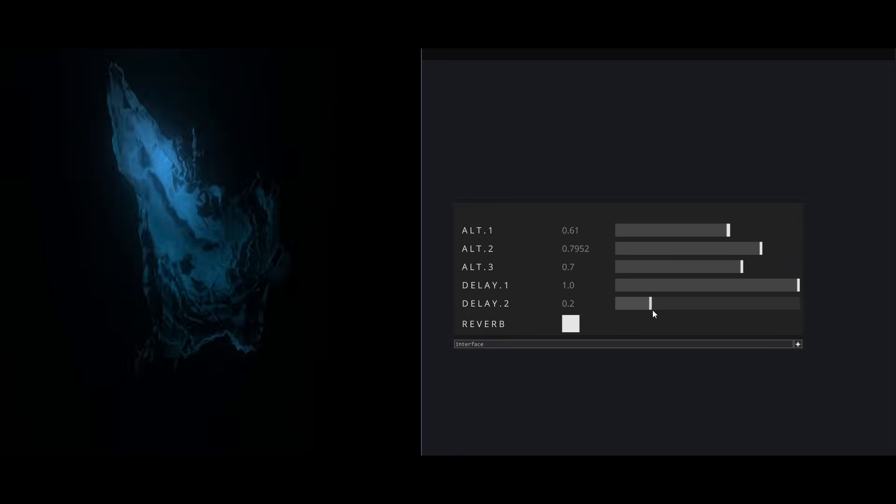
left_click_drag(652, 310, 661, 311)
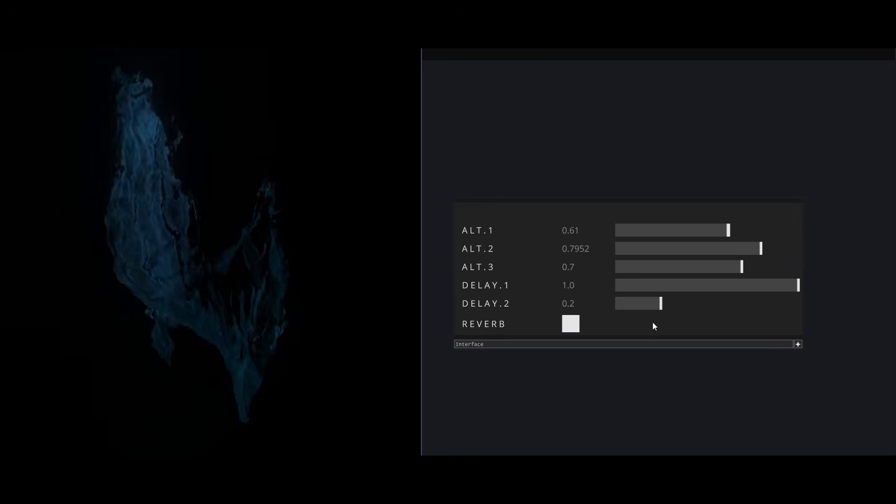
left_click_drag(727, 230, 669, 236)
Step: Show the parameters of the Bloom node in the last section and hide them again
key("h")
key("p")
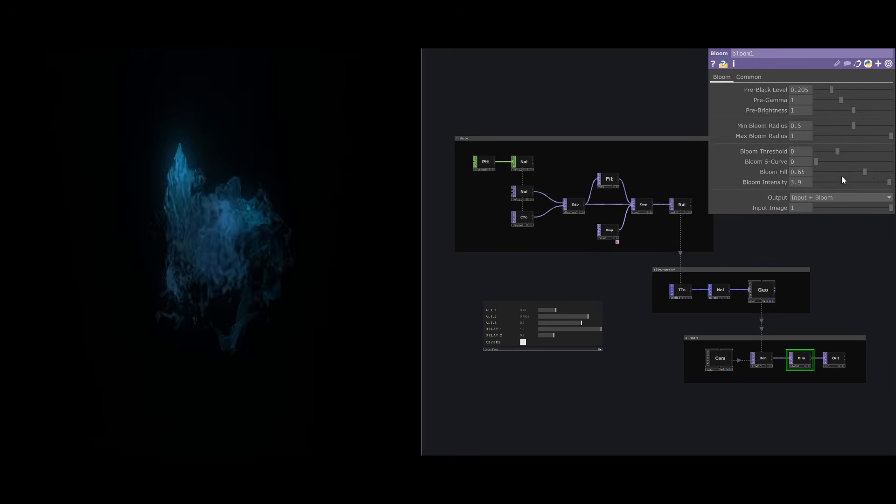
key("p")
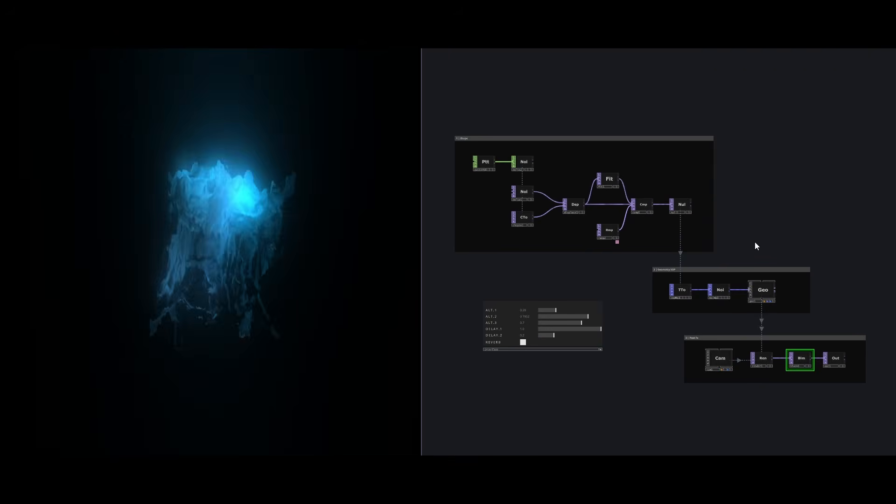
Step: Set ALT.2 to 0.7381 on the interface and readjust DELAY.2 and ALT.1
scroll(755, 241, "up", 5)
left_click_drag(730, 277, 728, 278)
left_click_drag(652, 320, 632, 322)
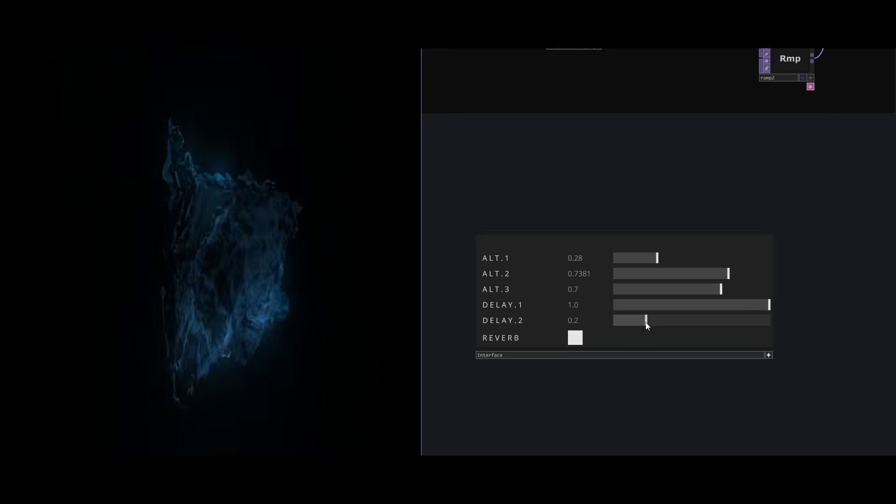
left_click_drag(657, 258, 702, 260)
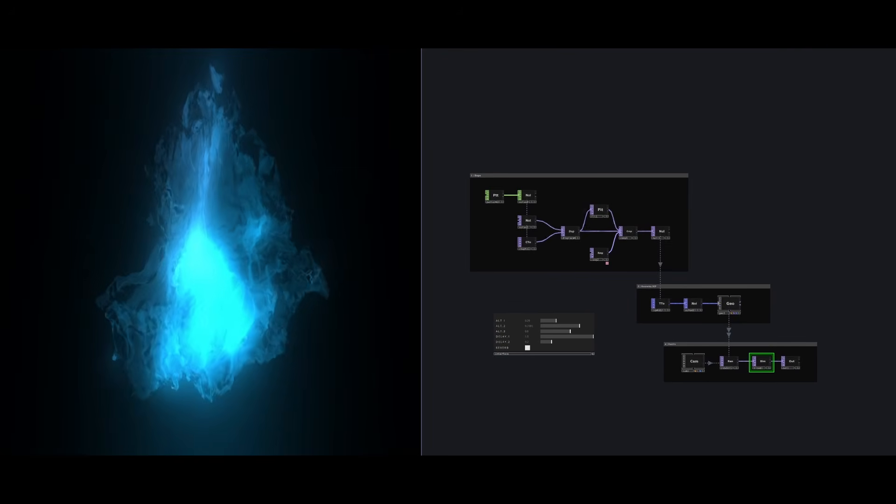